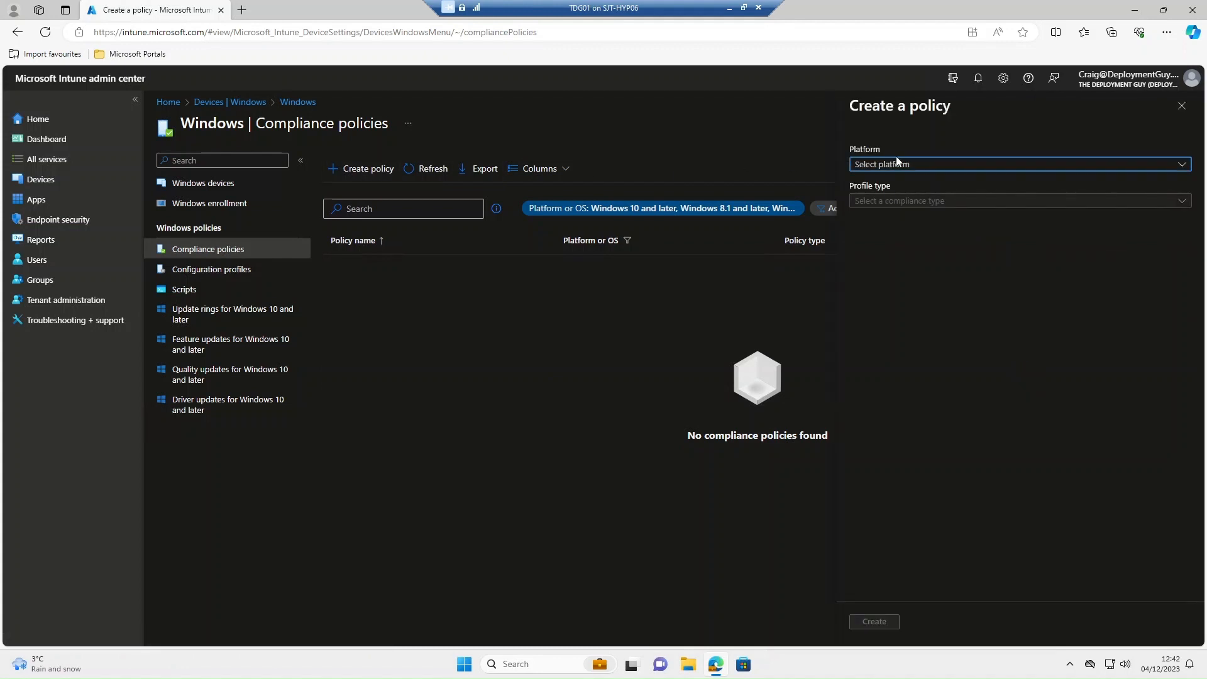
Step: Create a Windows 10 and later compliance policy named 'Windows - Compliance Policy' and complete Basics
click(900, 167)
click(910, 181)
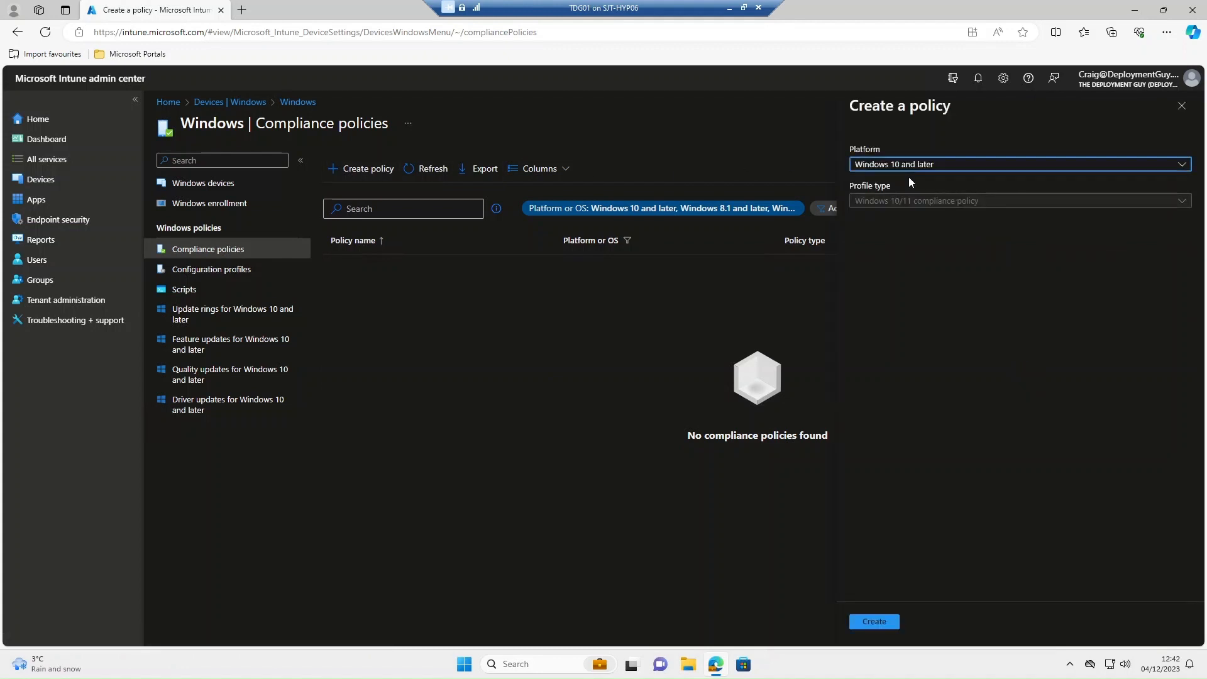
click(874, 621)
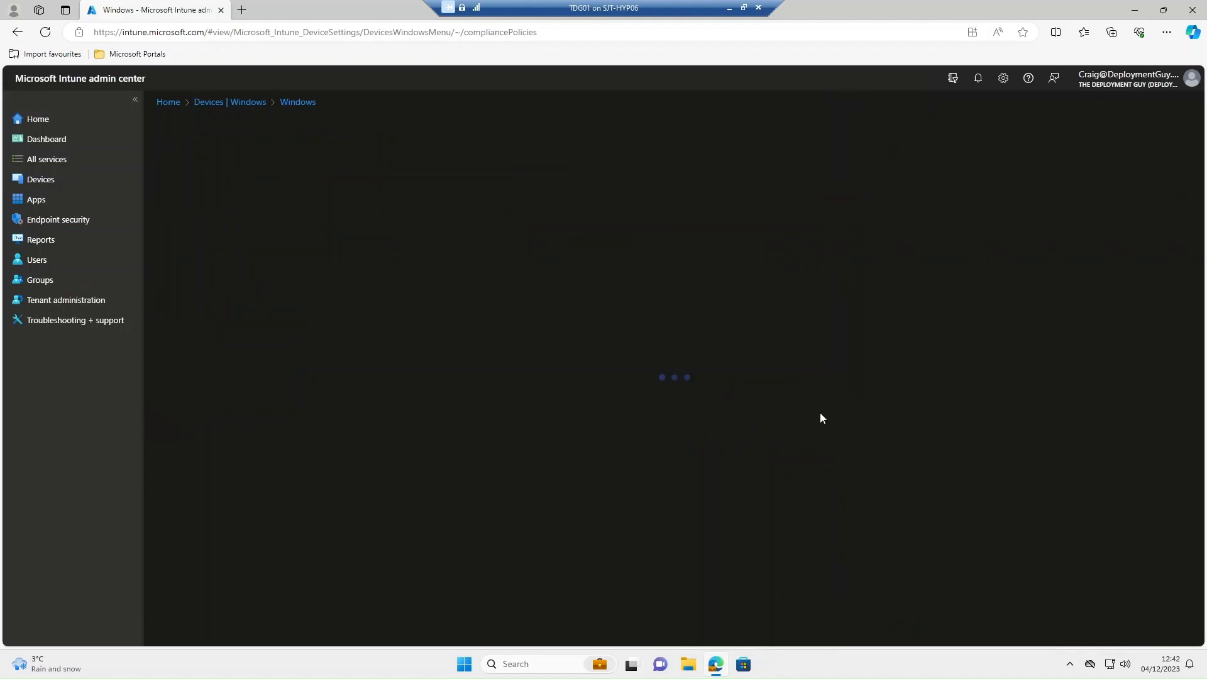
click(440, 199)
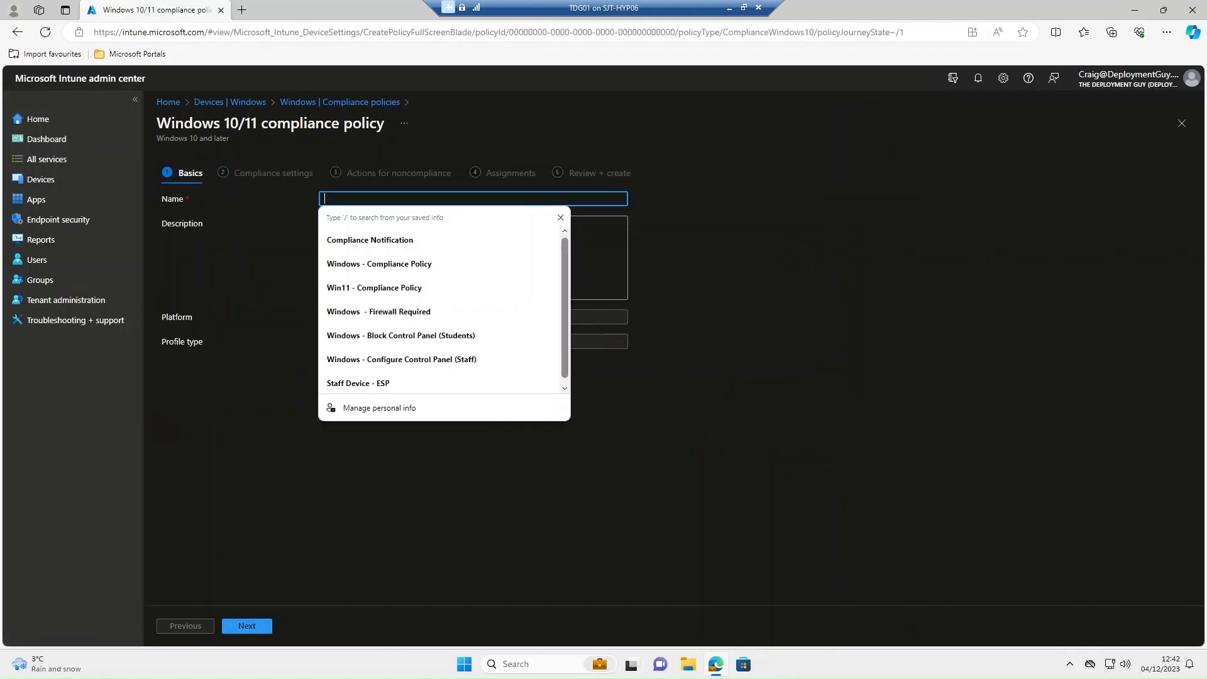
text(Windows - Compliance Policy)
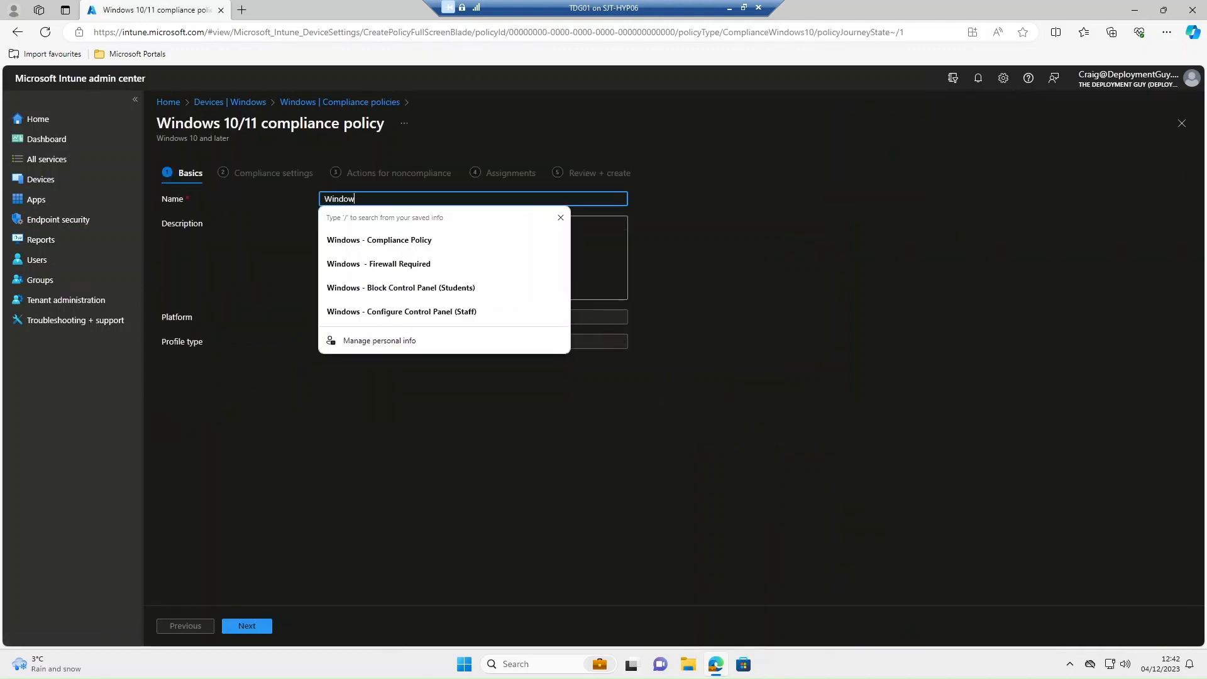
click(386, 242)
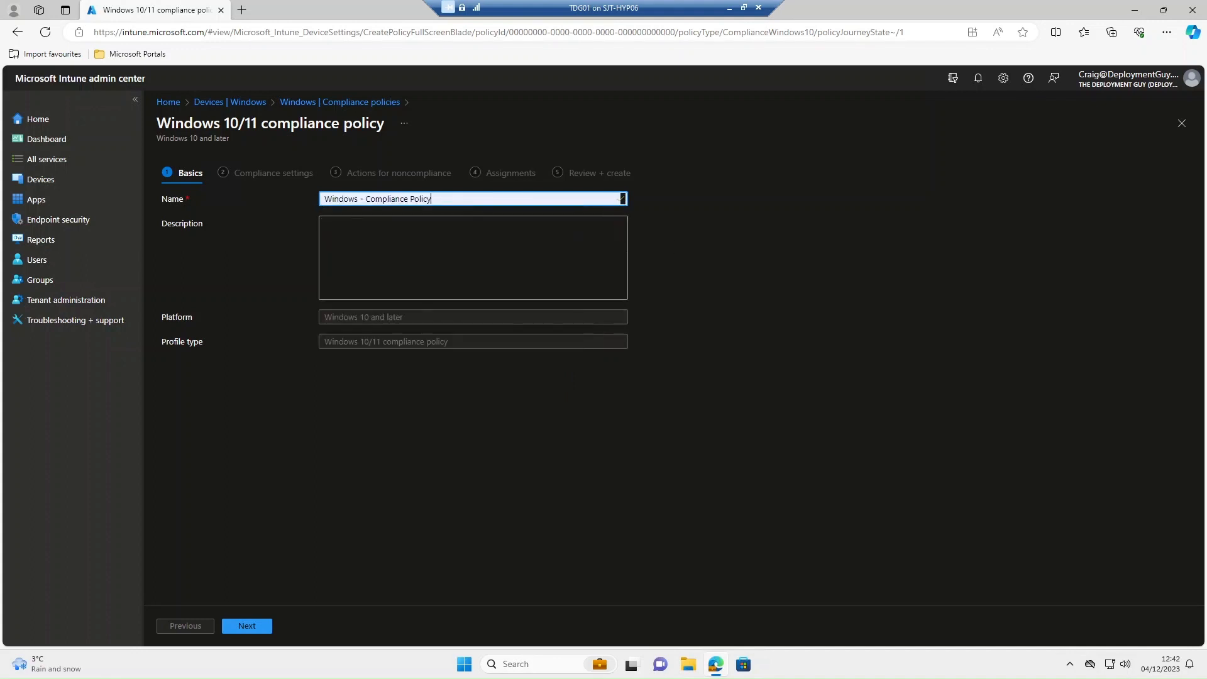
click(253, 624)
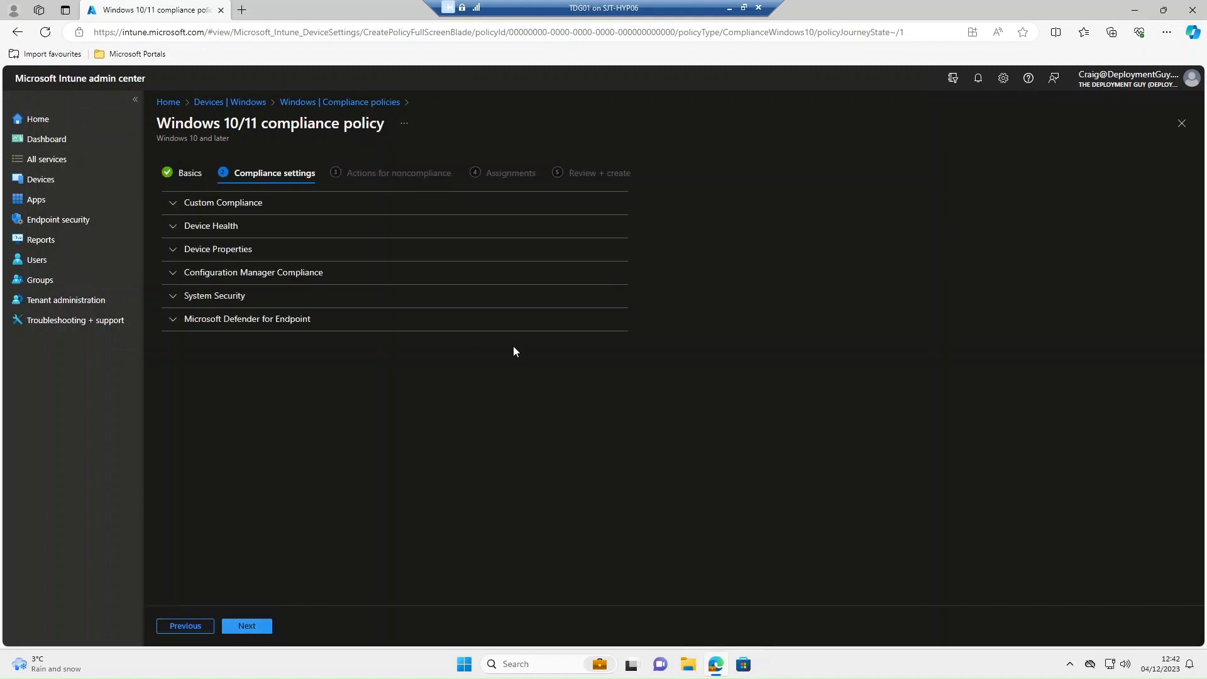
click(173, 203)
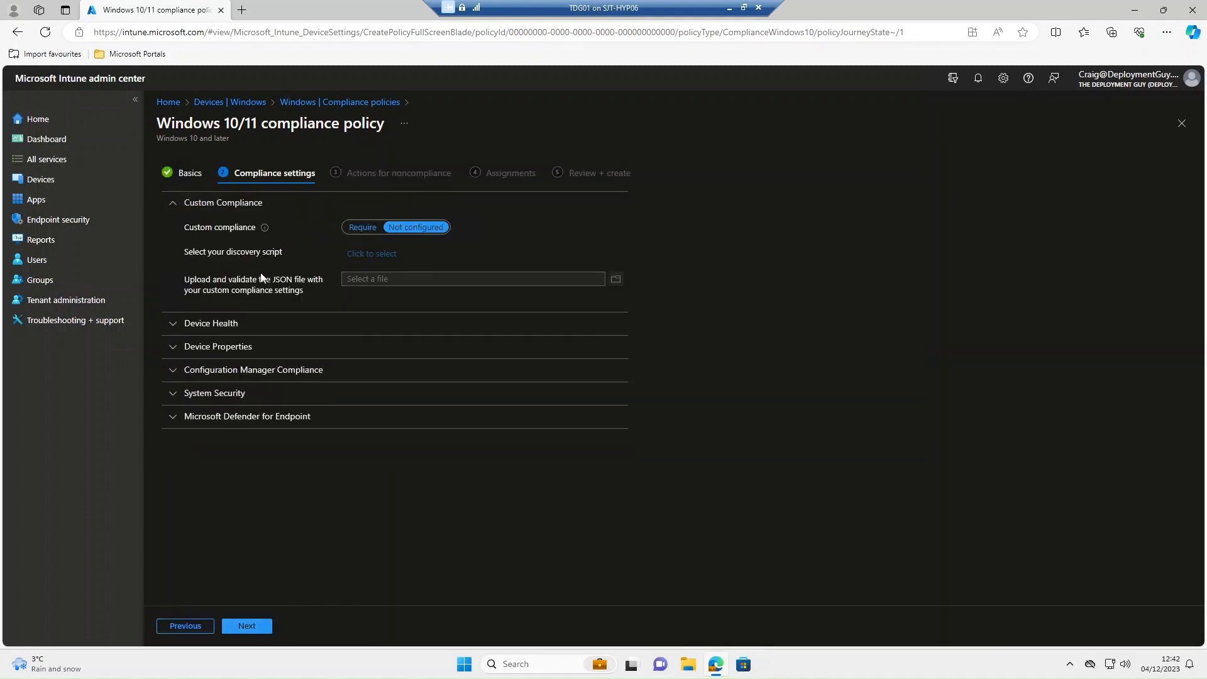
click(173, 204)
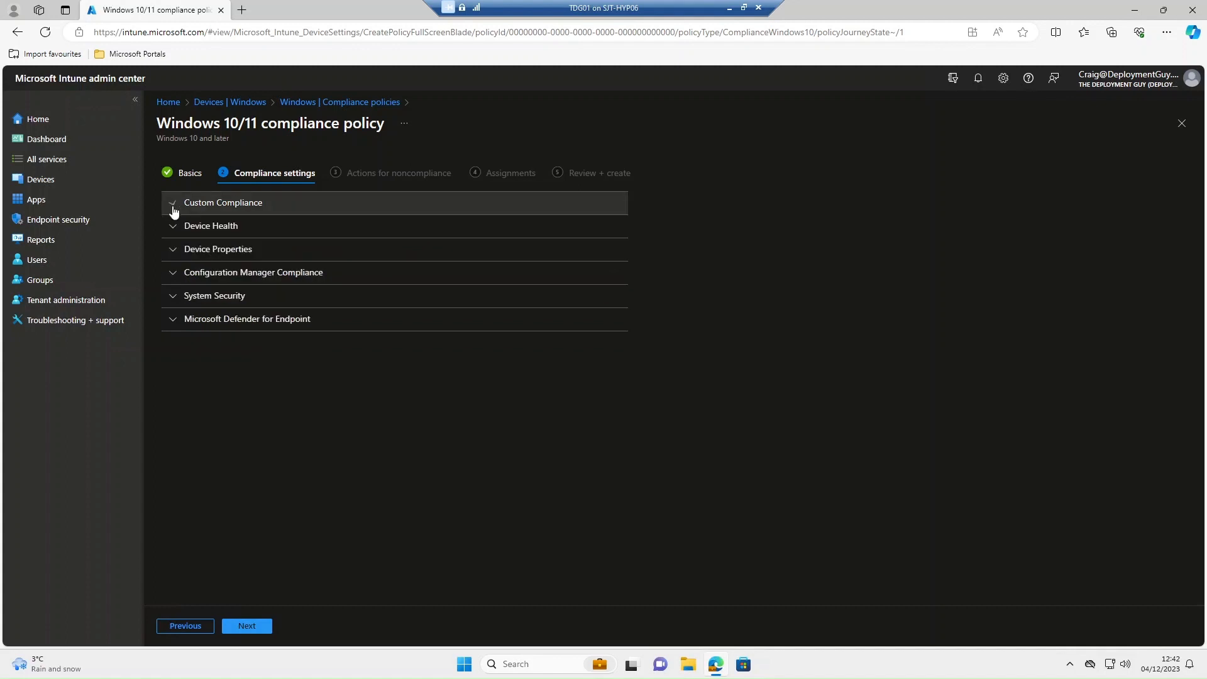
click(171, 227)
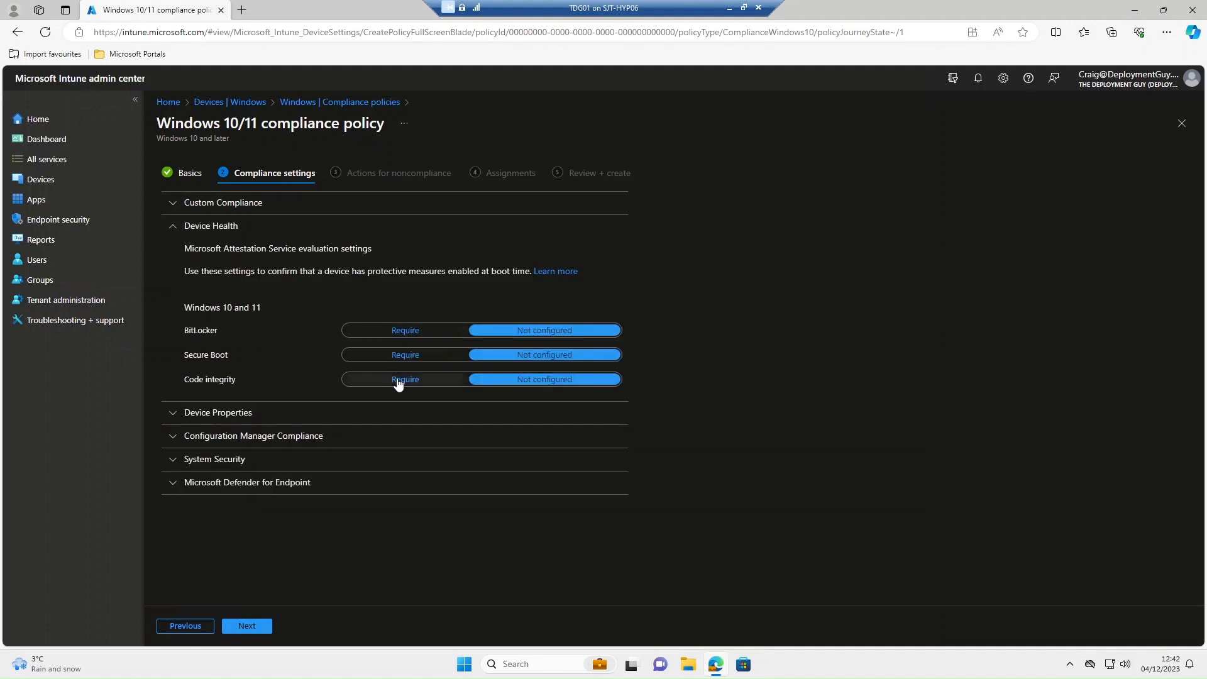
click(174, 232)
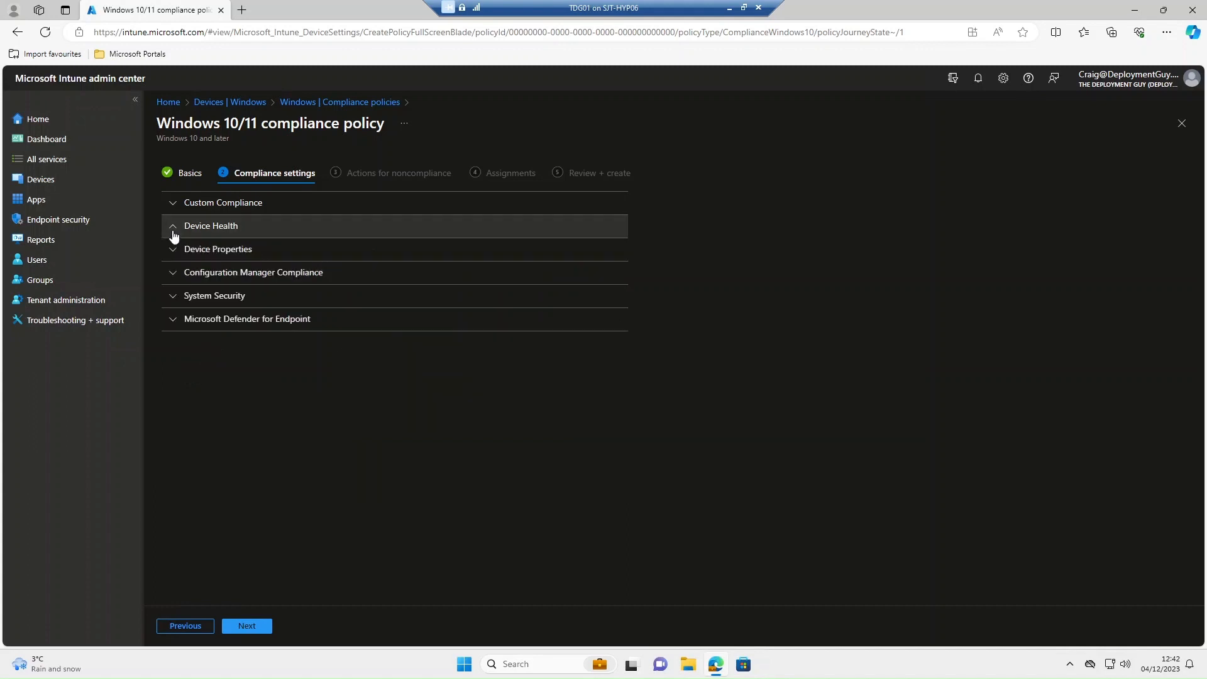
click(170, 250)
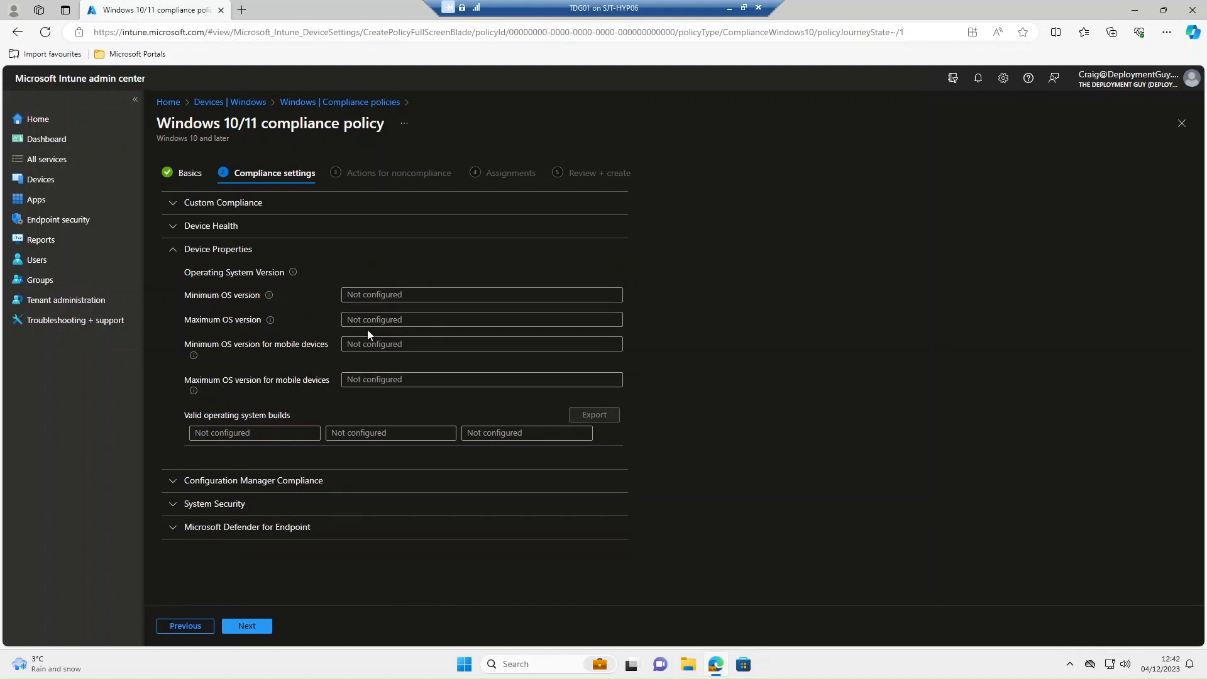
click(171, 252)
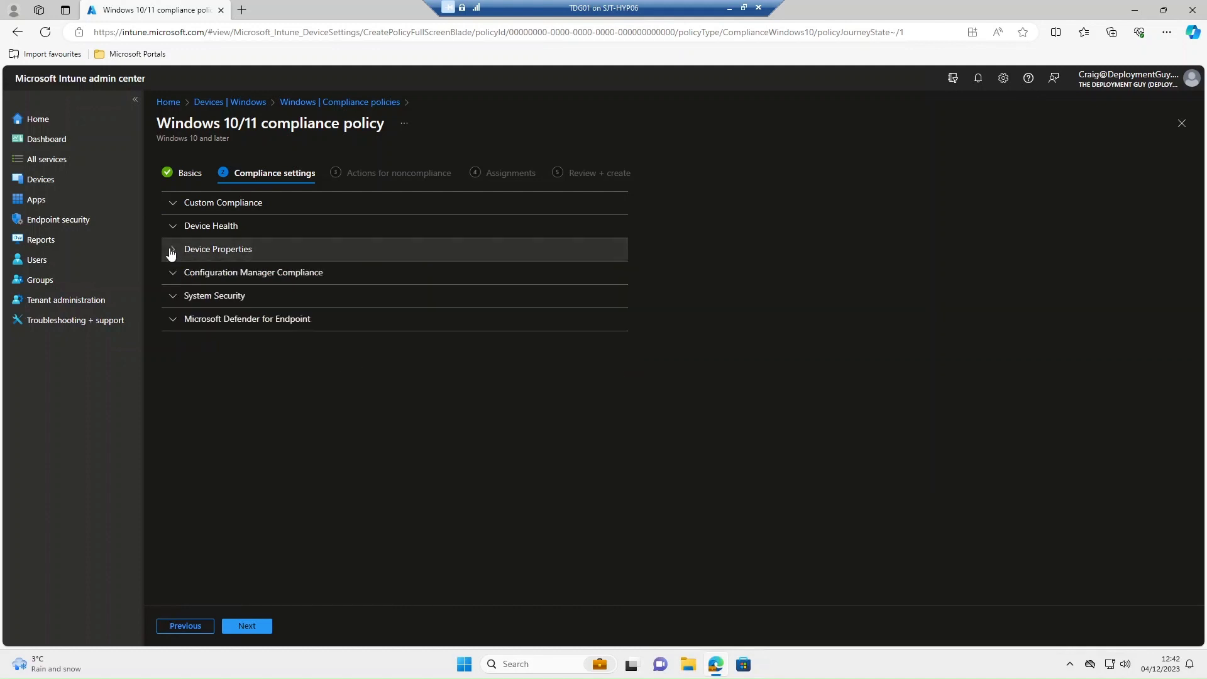
Step: Under System Security, set both Firewall and Antivirus to Require
click(173, 297)
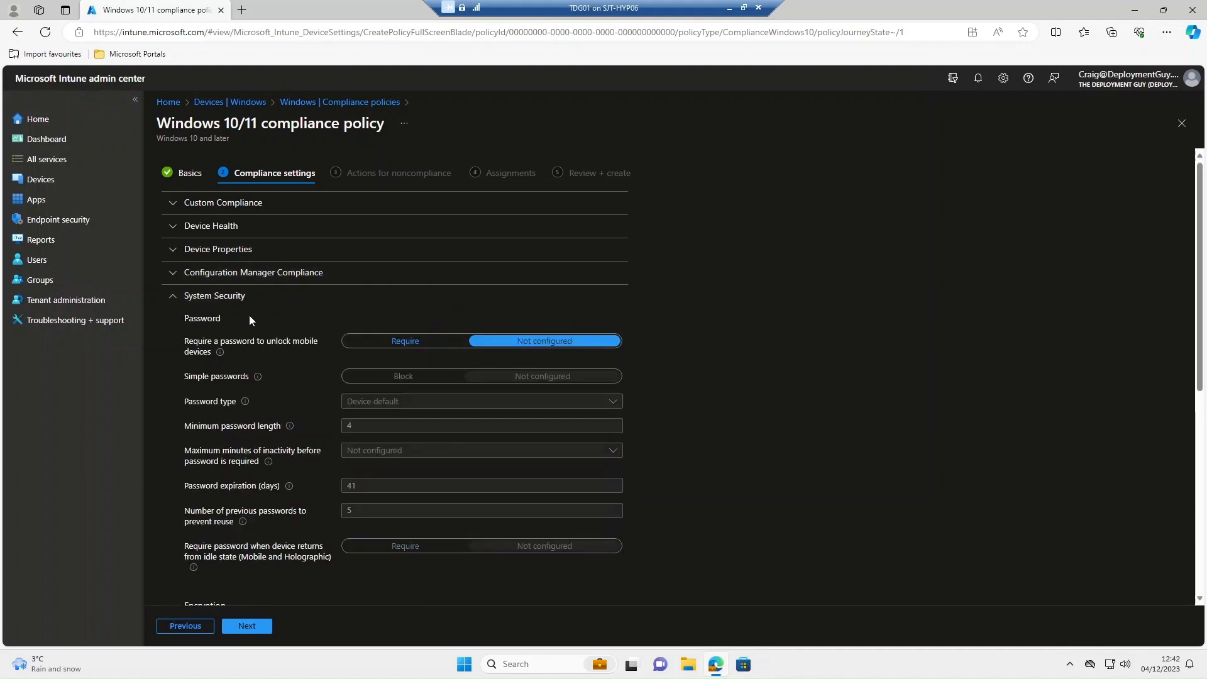
scroll(379, 455, down, 3)
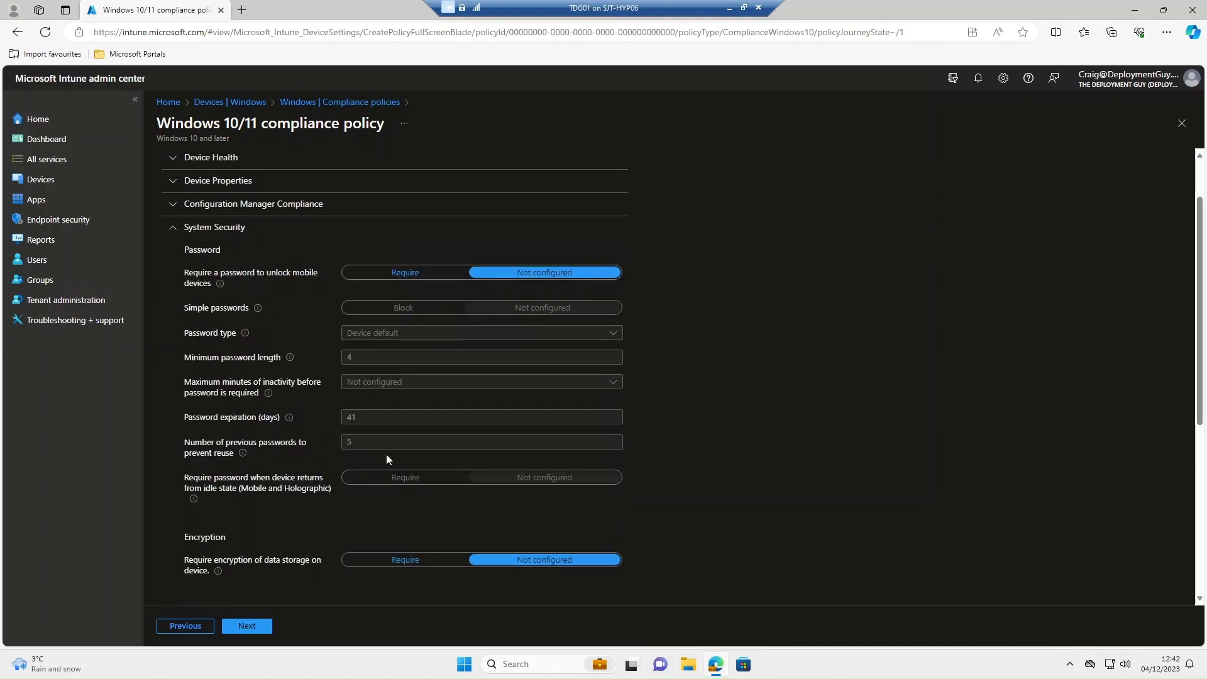
scroll(344, 368, down, 2)
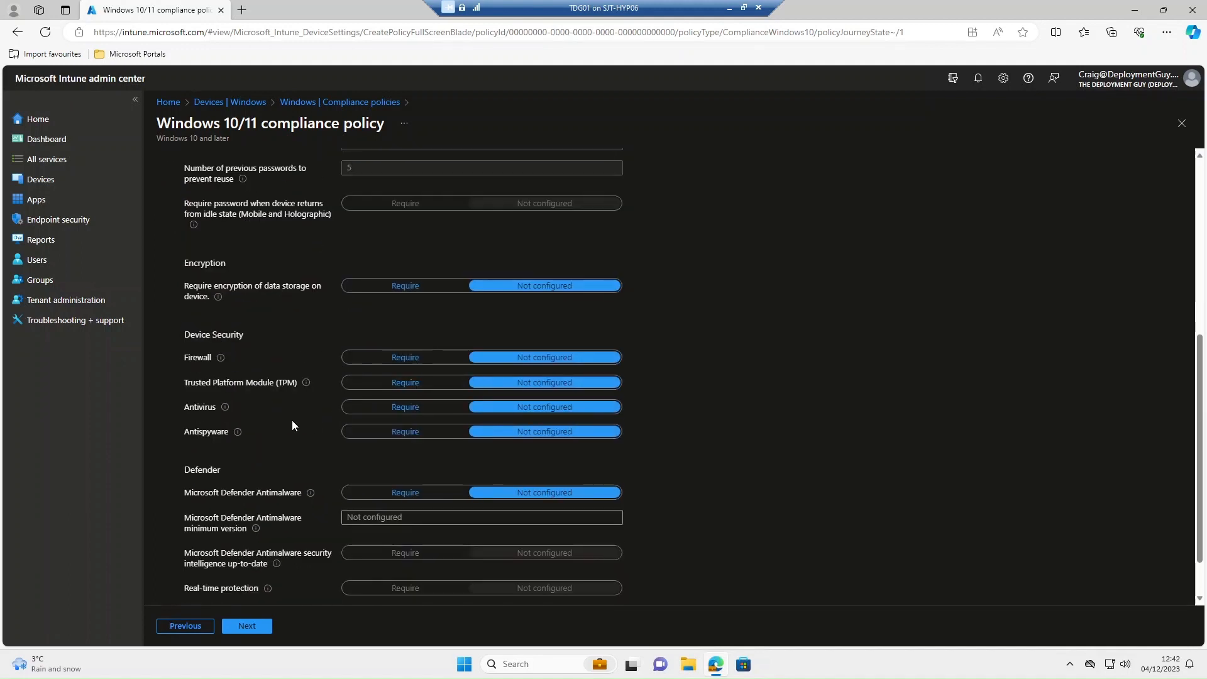
click(405, 357)
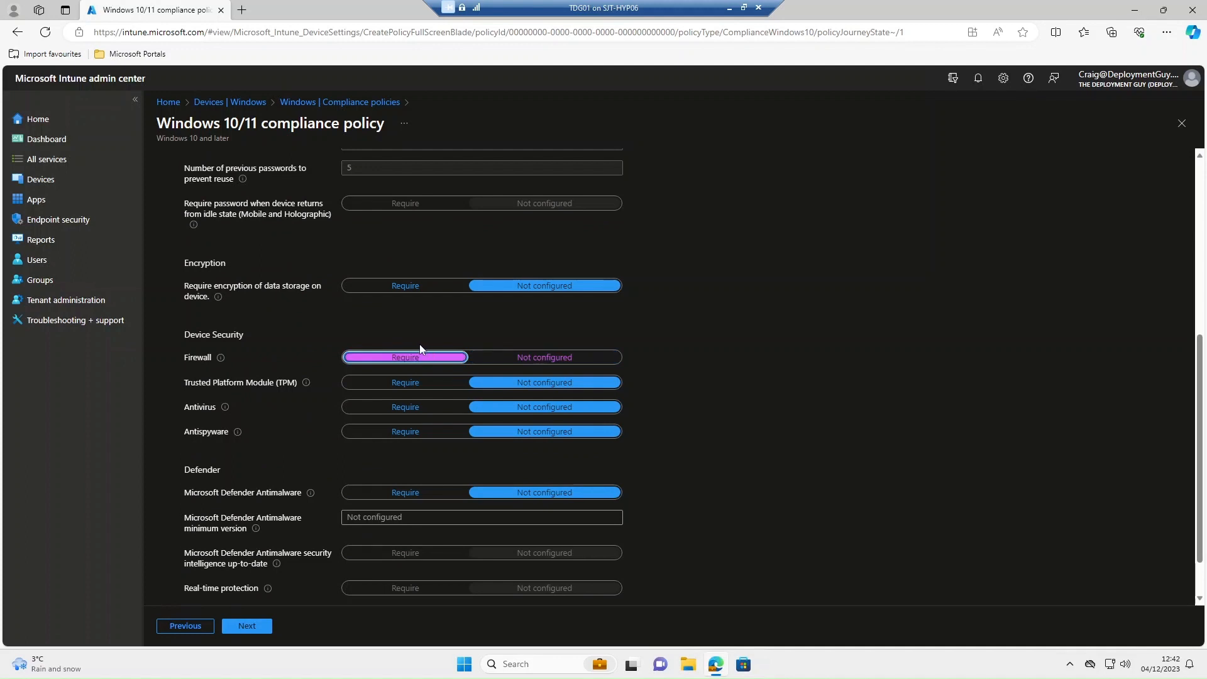
click(406, 409)
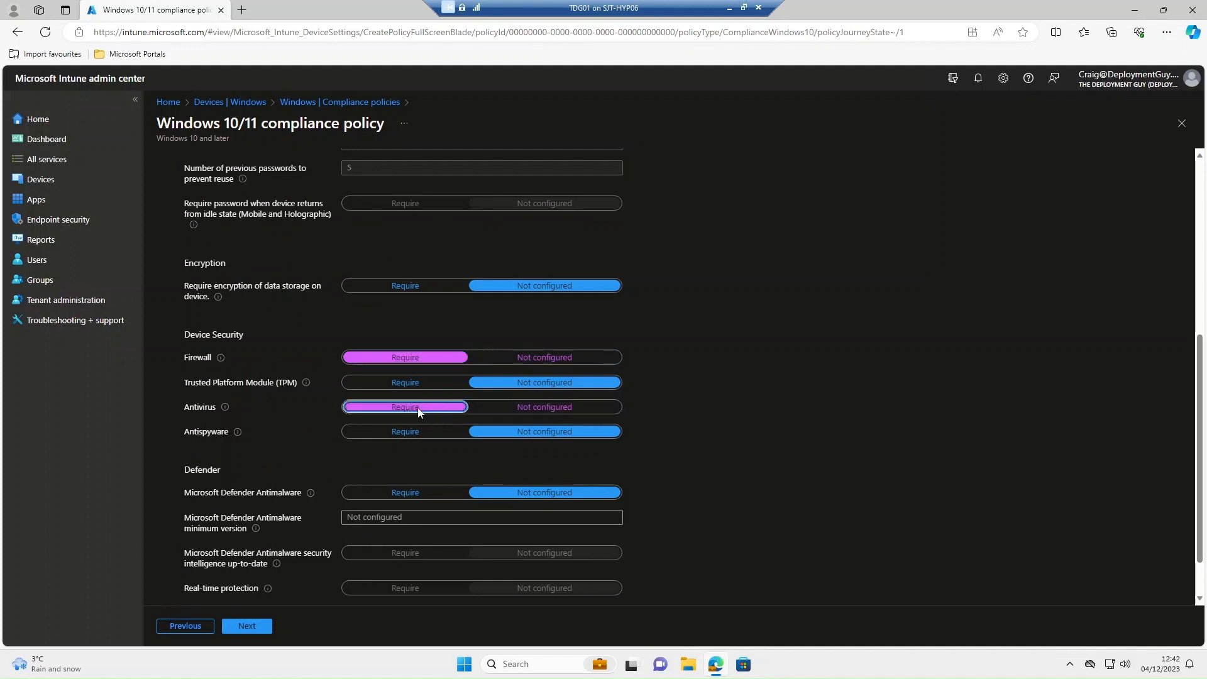
click(246, 628)
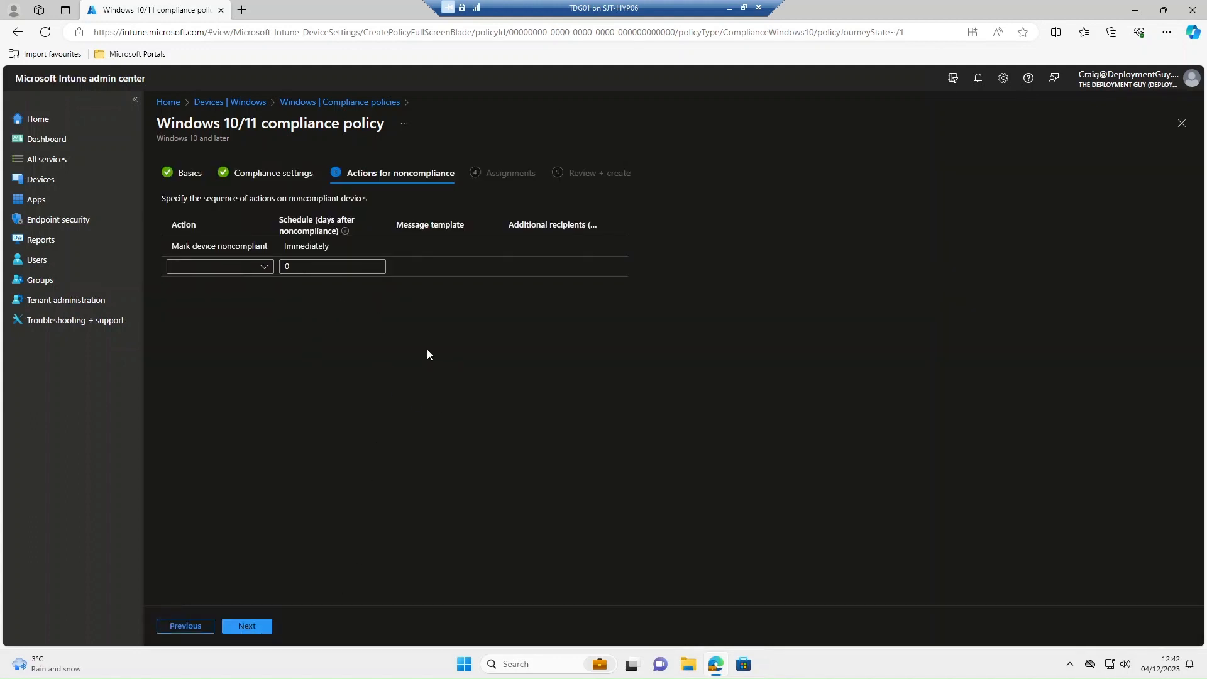
Step: Include the Devices - Staff and Devices - Student groups in the policy's assignments
click(247, 626)
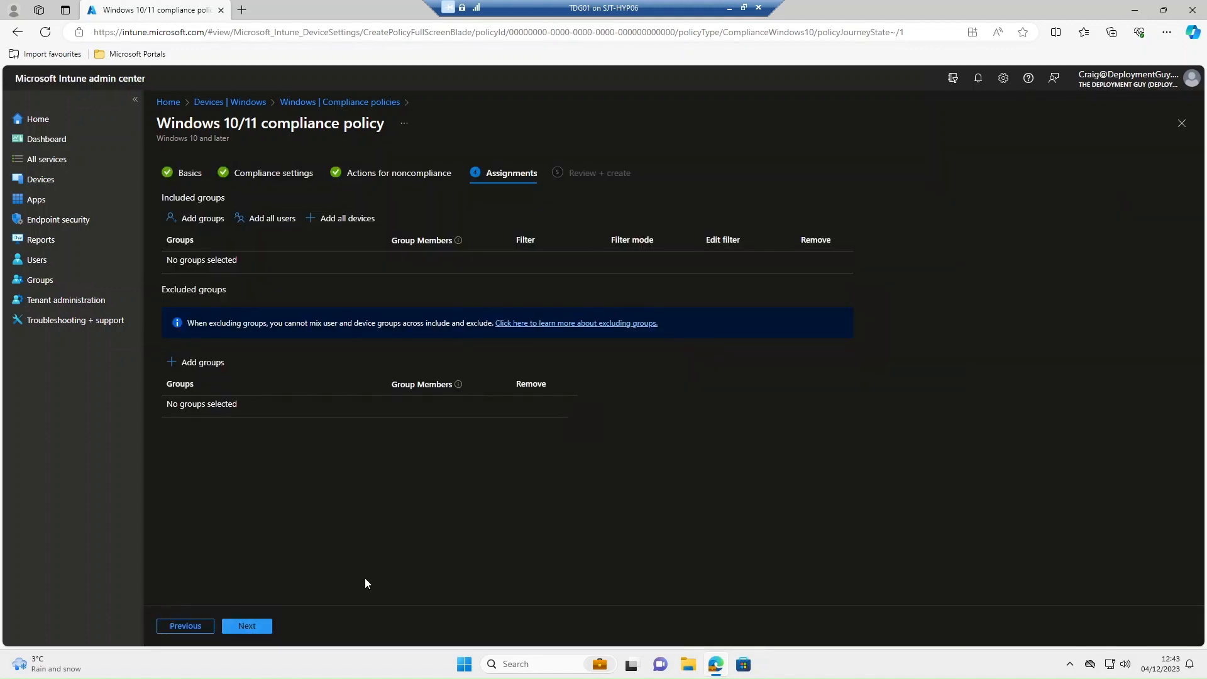
click(196, 219)
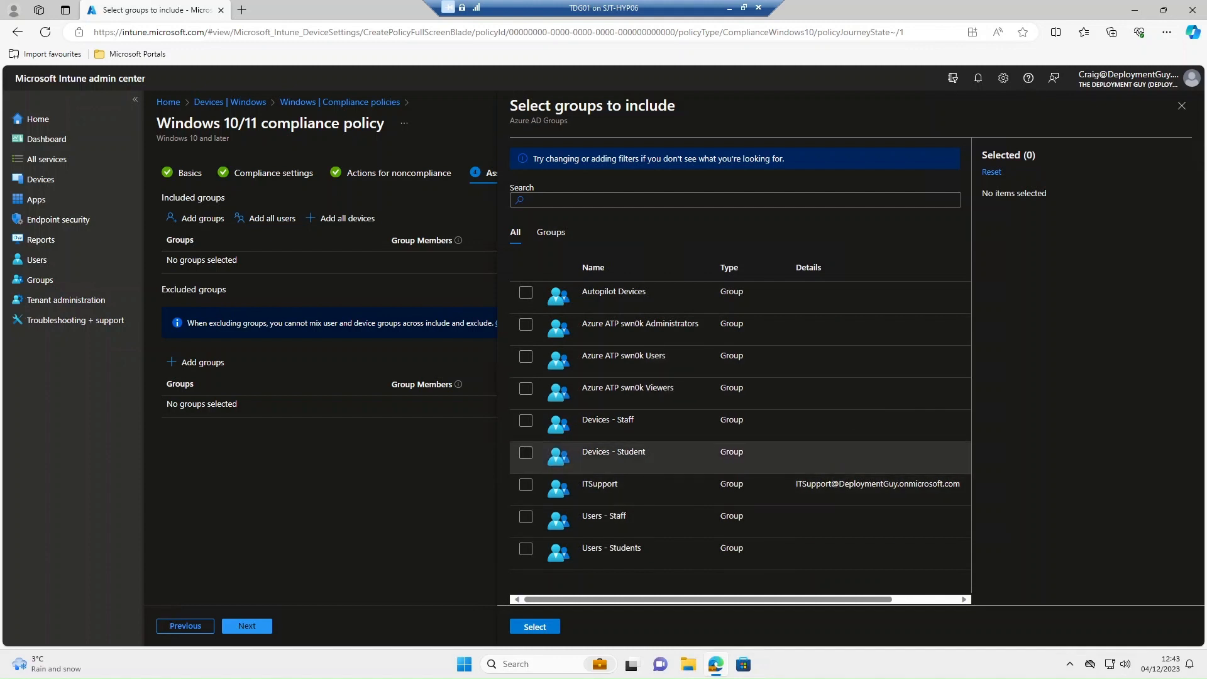
click(526, 422)
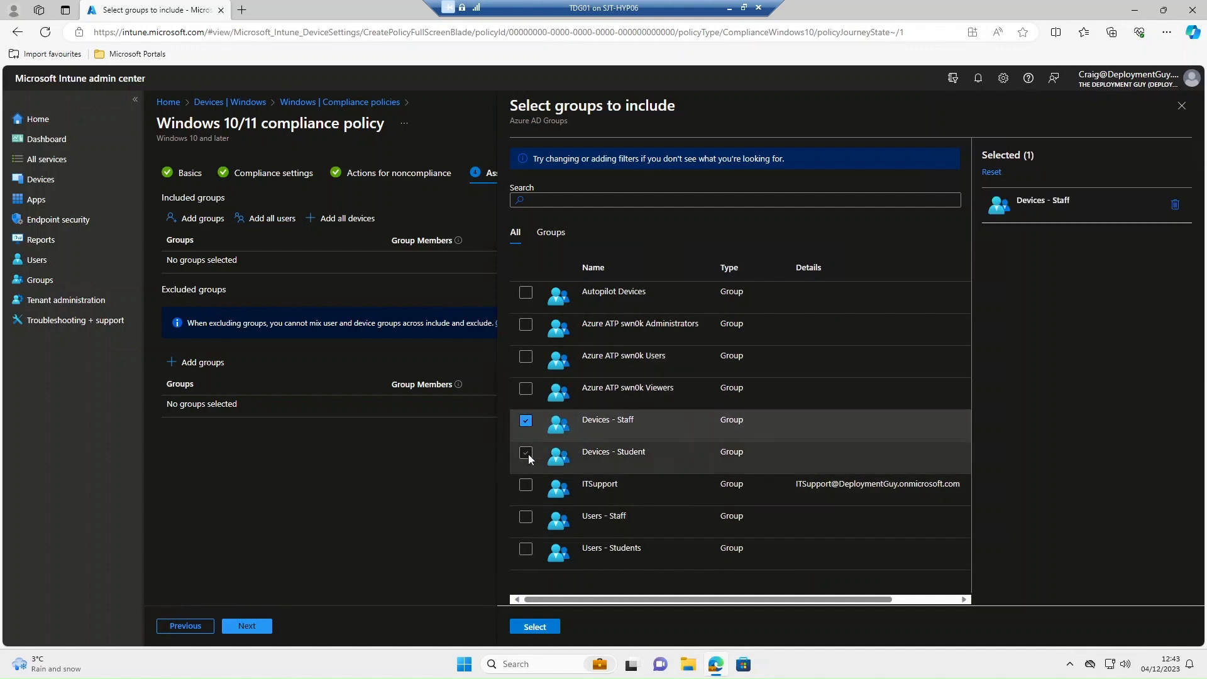
click(526, 453)
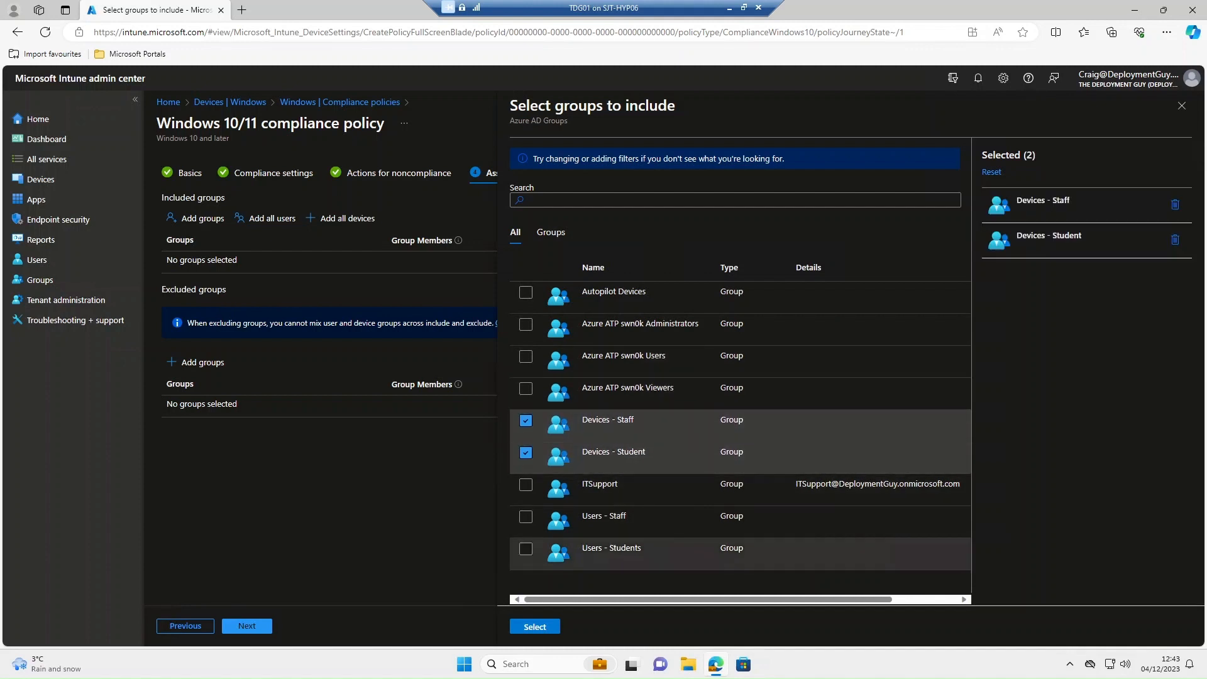
click(537, 627)
click(251, 625)
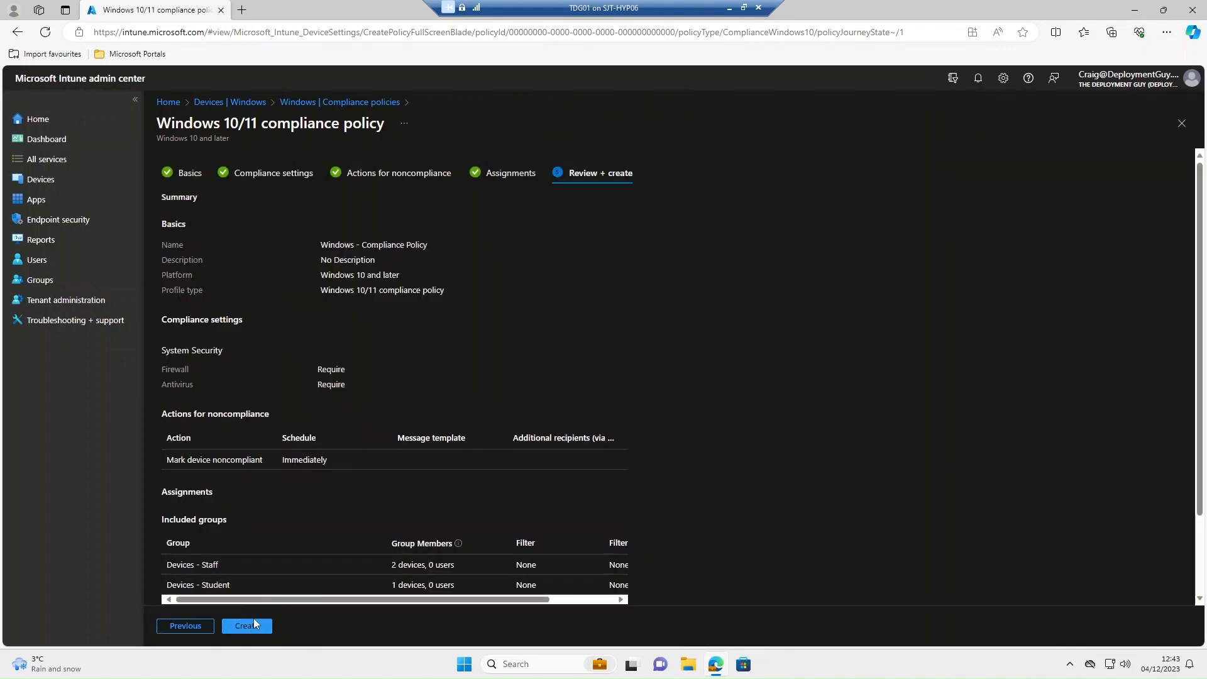
Step: Create the policy and return to the Windows compliance policies list
click(251, 626)
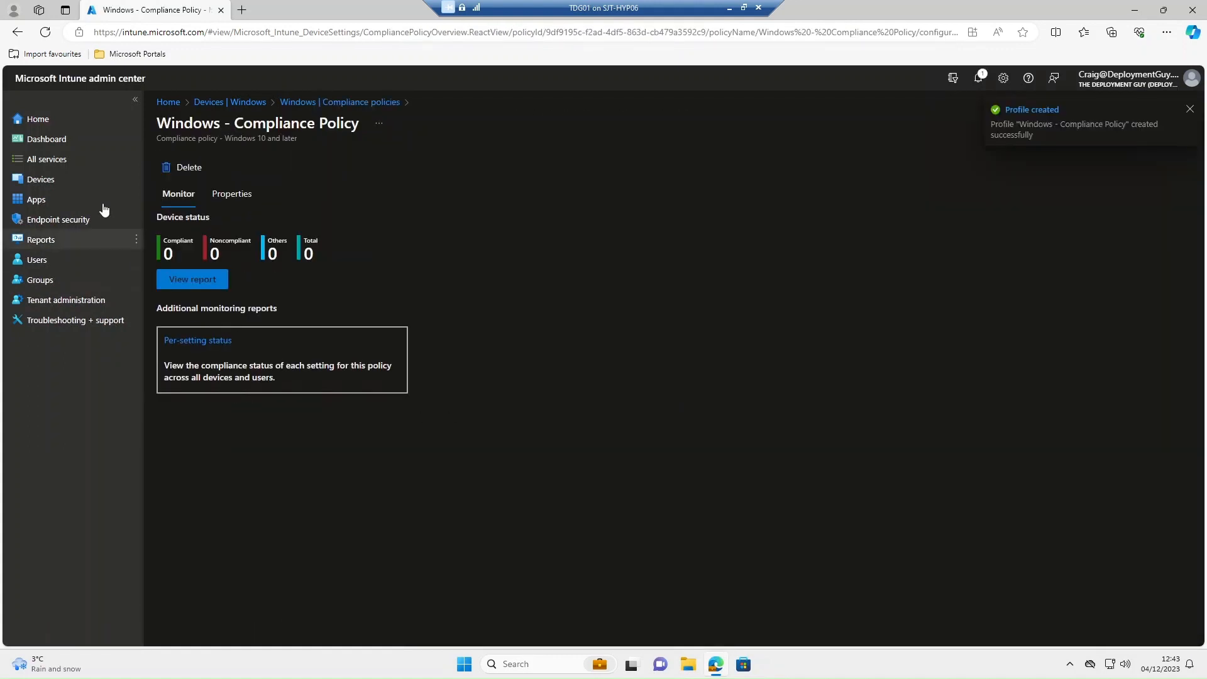
click(333, 106)
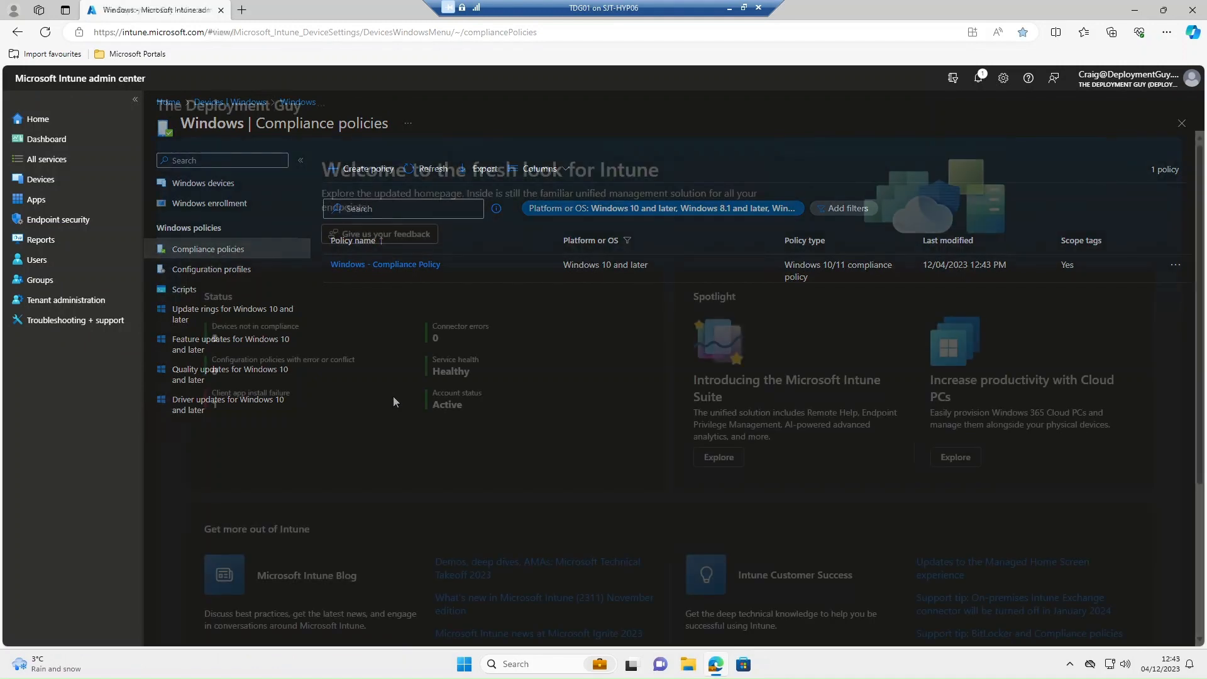
Step: Open Windows Defender Firewall with Advanced Security and its local firewall properties
click(531, 667)
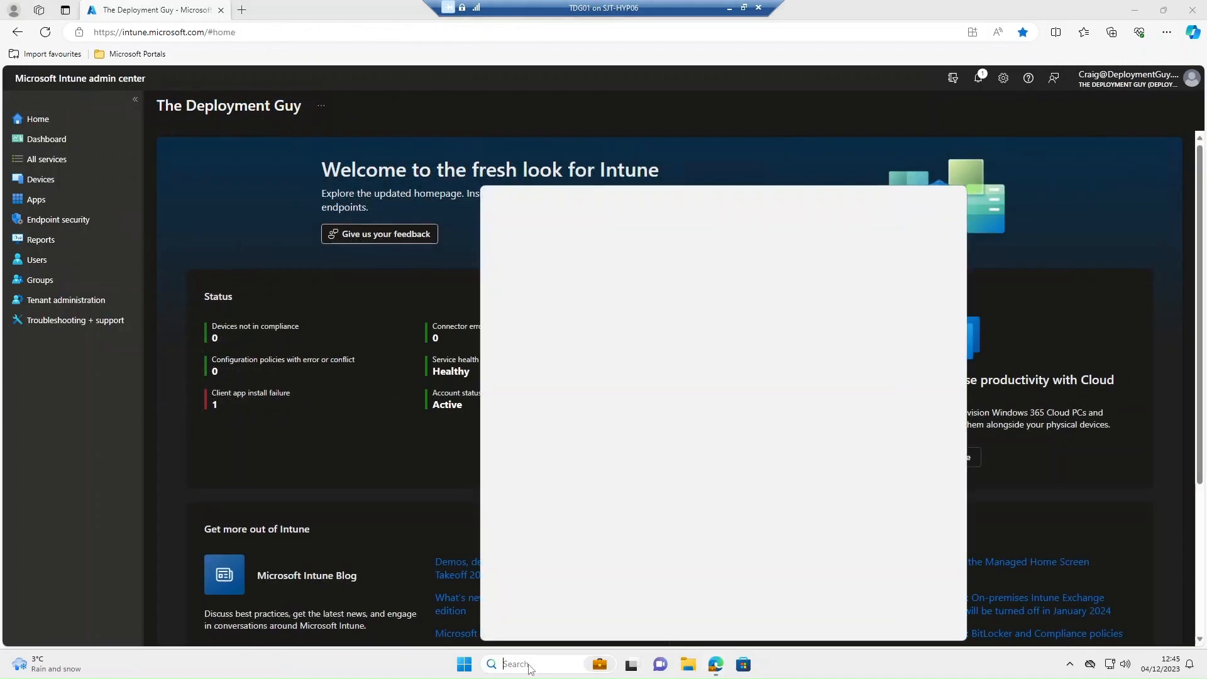
text(firewall)
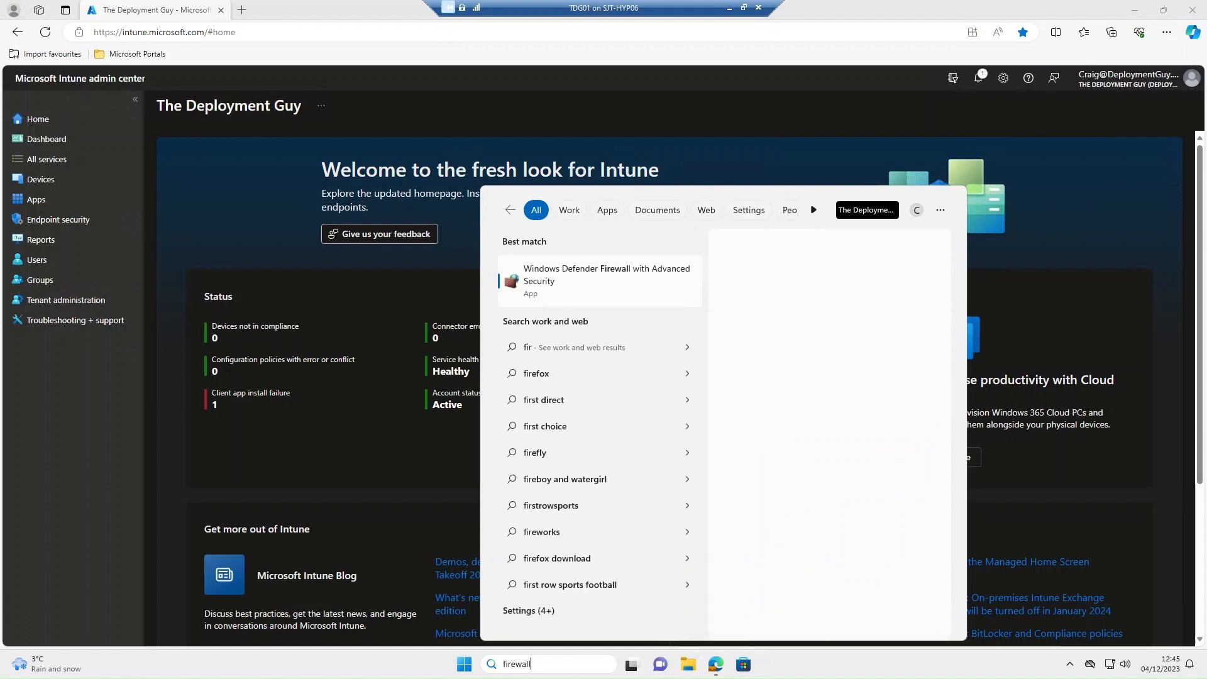
click(629, 283)
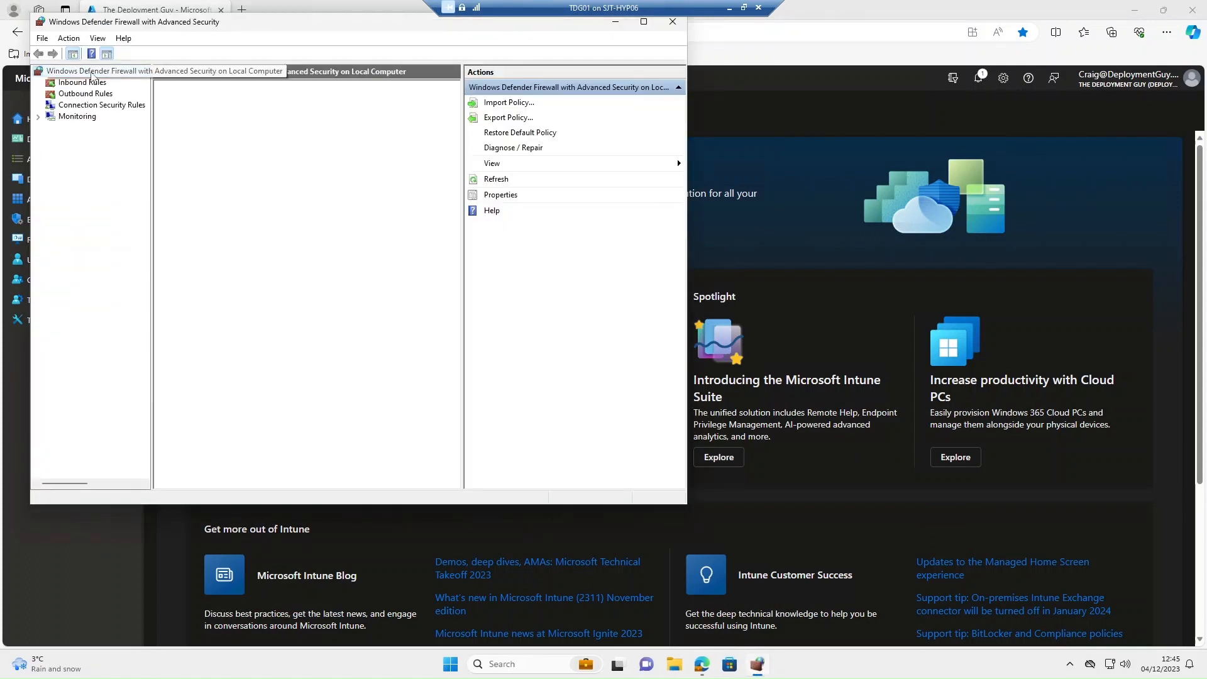
right_click(93, 76)
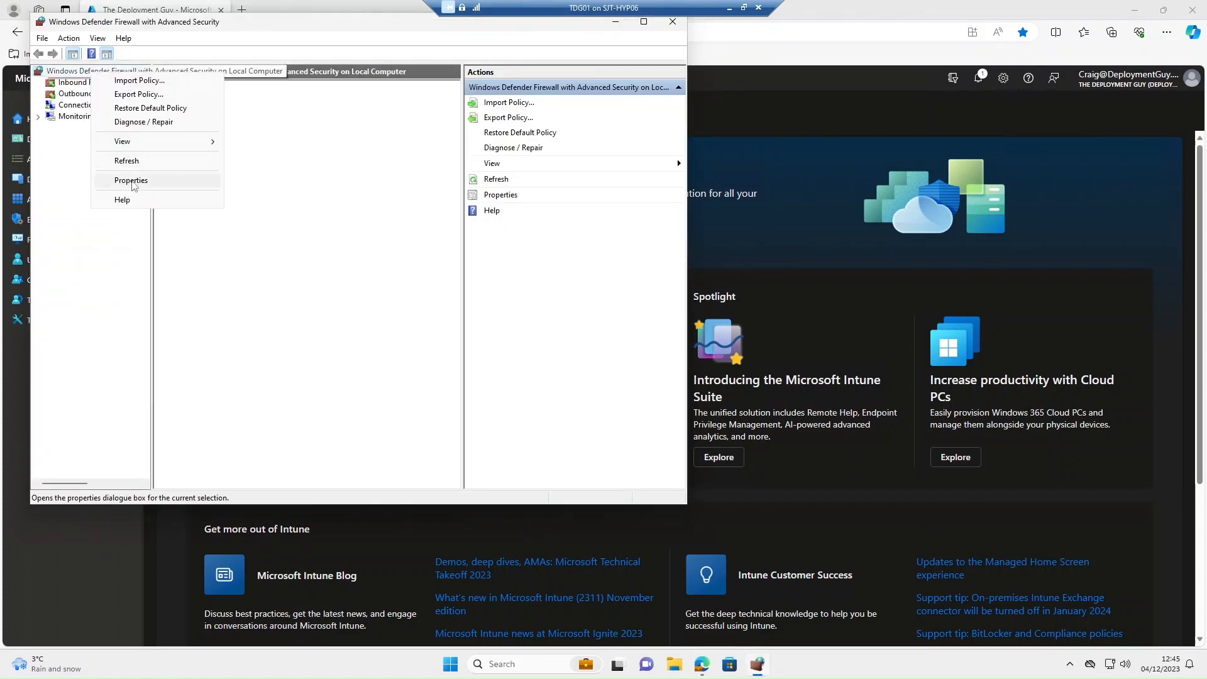
click(142, 181)
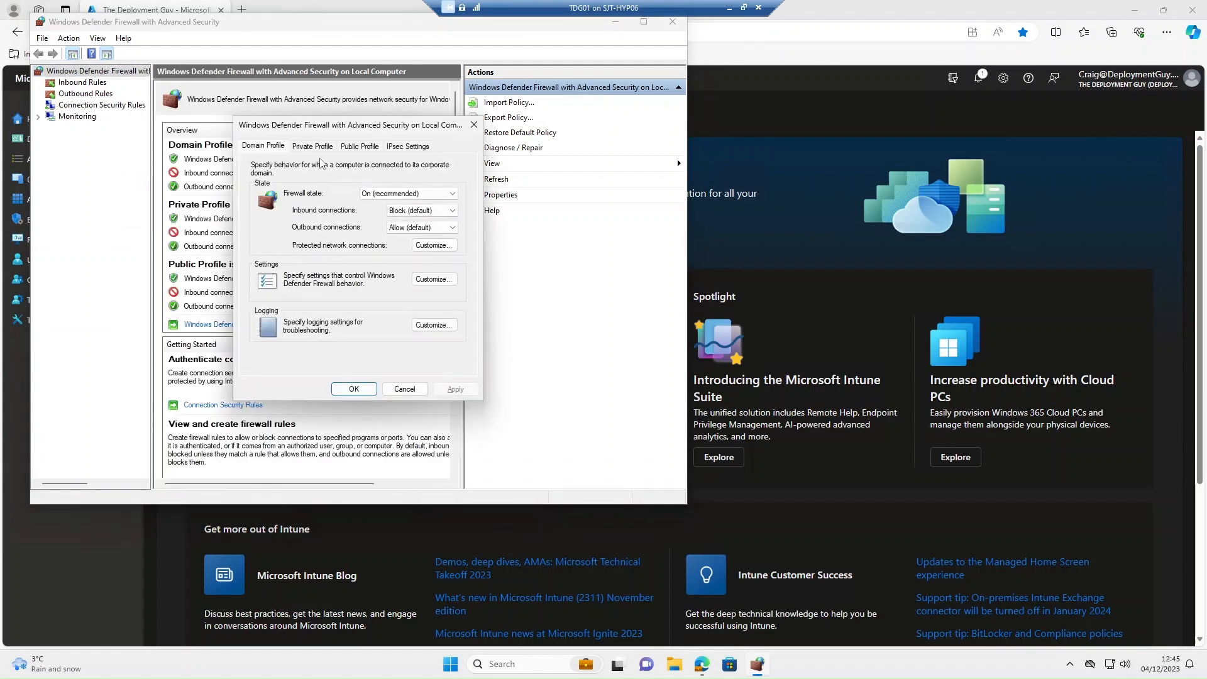
Step: Set the firewall state to Off for the Domain, Private and Public profiles, then close the console
click(408, 193)
click(385, 211)
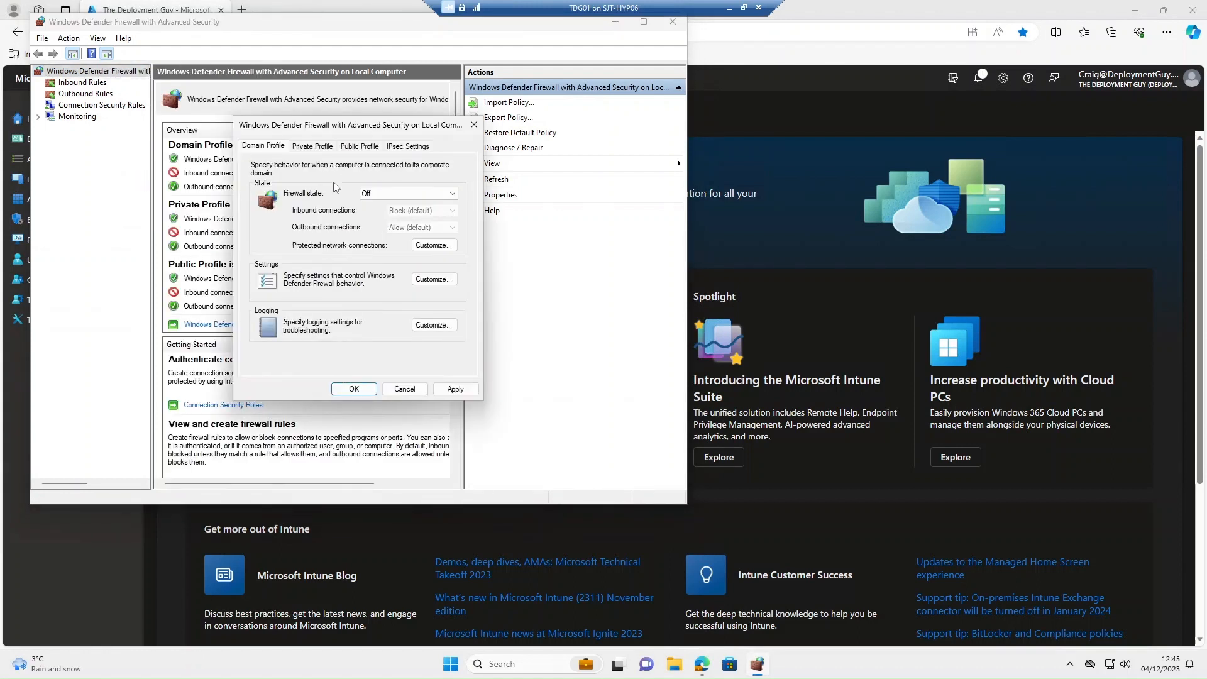
click(301, 150)
click(387, 194)
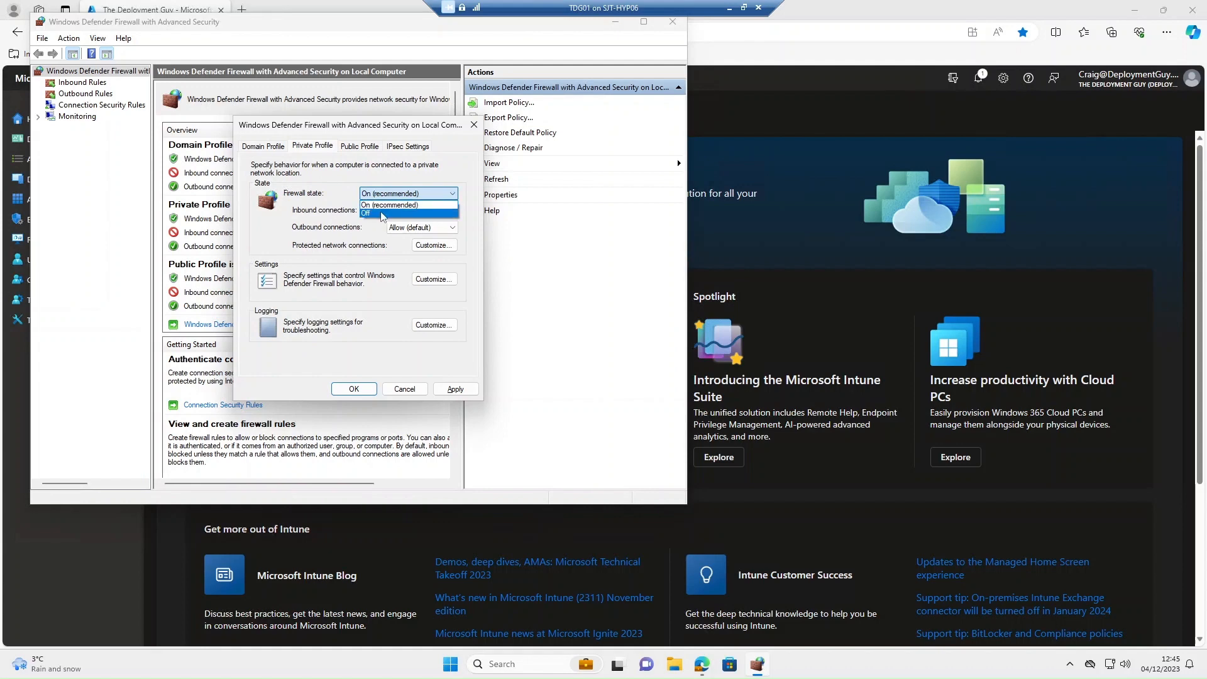
click(384, 216)
click(360, 146)
click(407, 193)
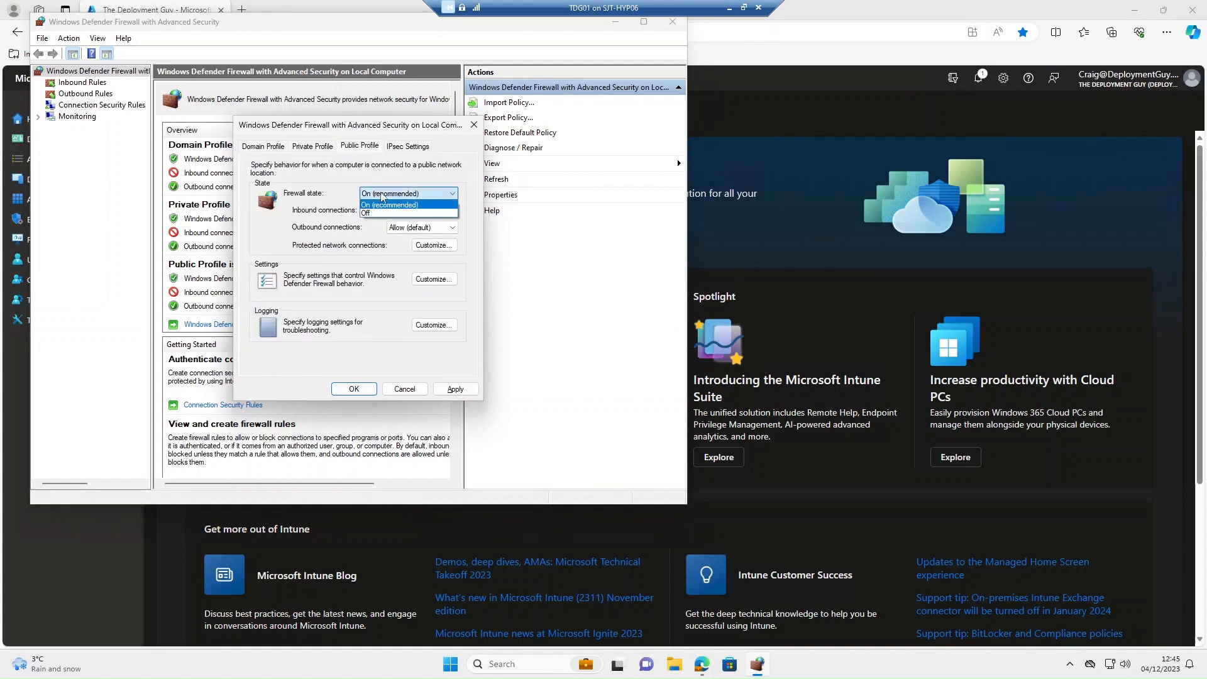
click(388, 214)
click(455, 389)
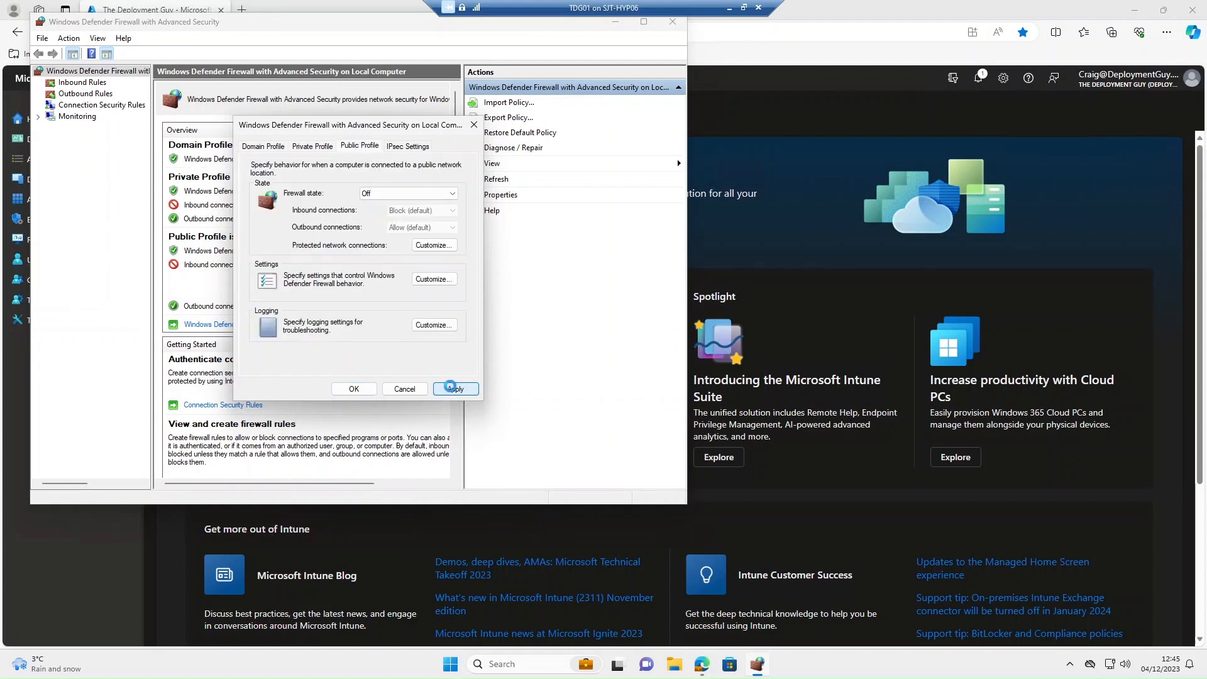
click(368, 390)
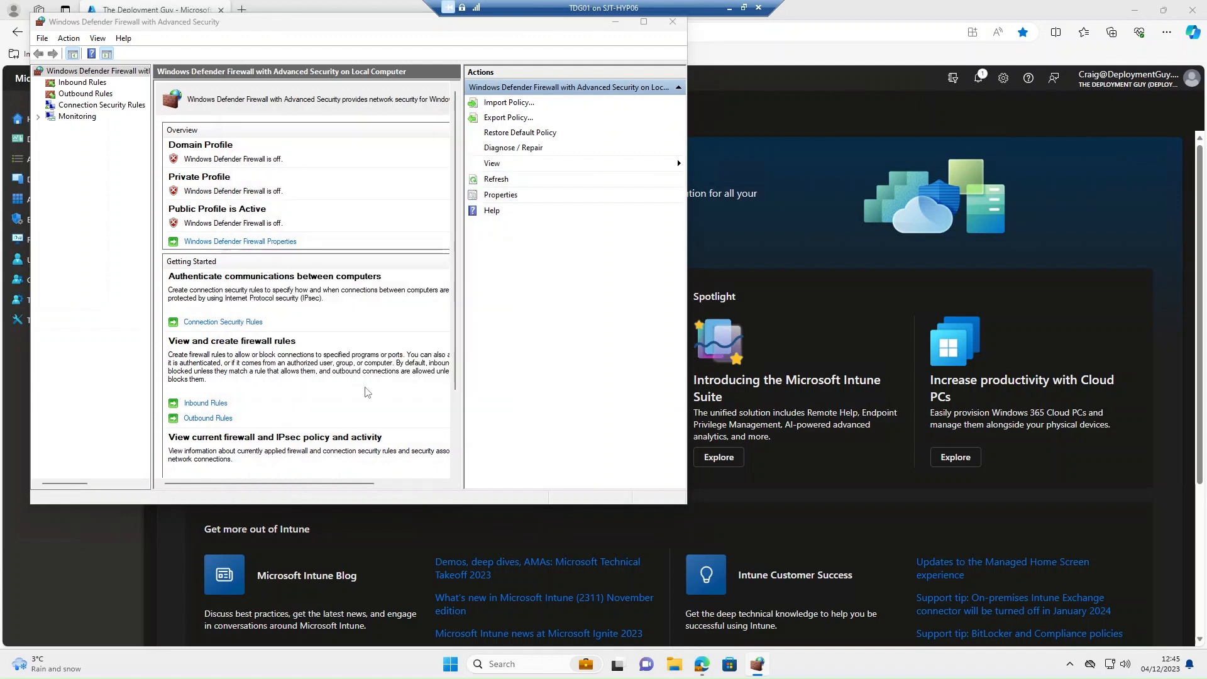
click(673, 22)
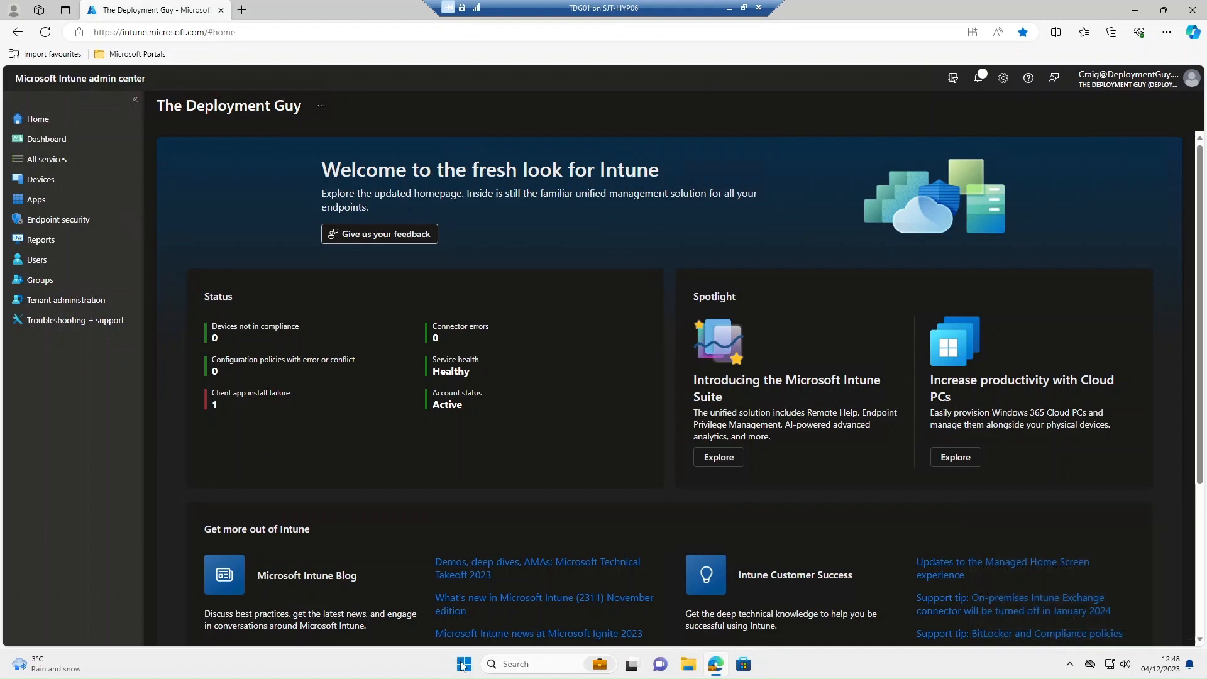
click(464, 664)
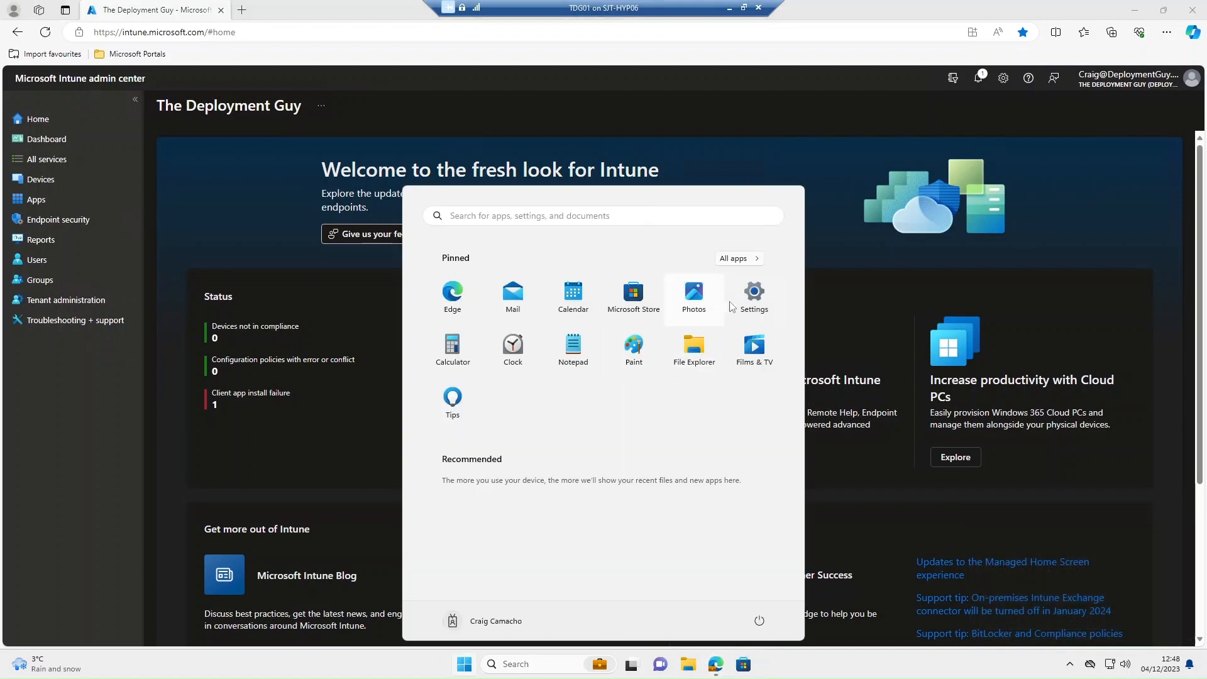
click(755, 293)
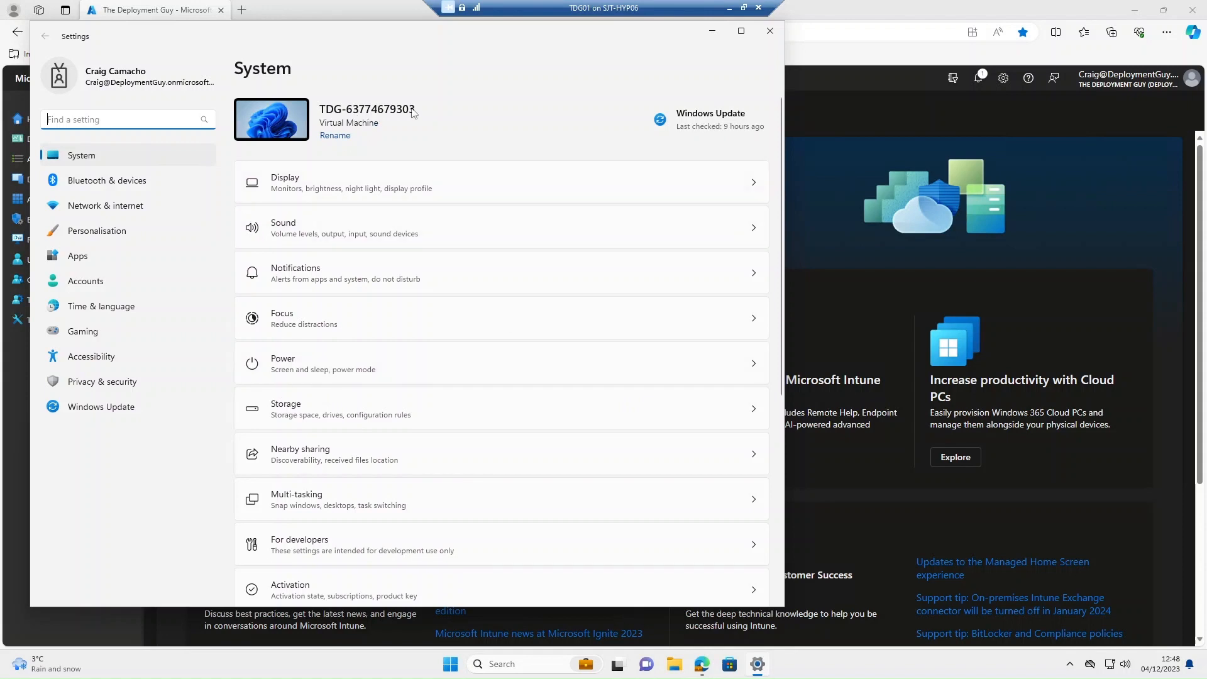
click(770, 30)
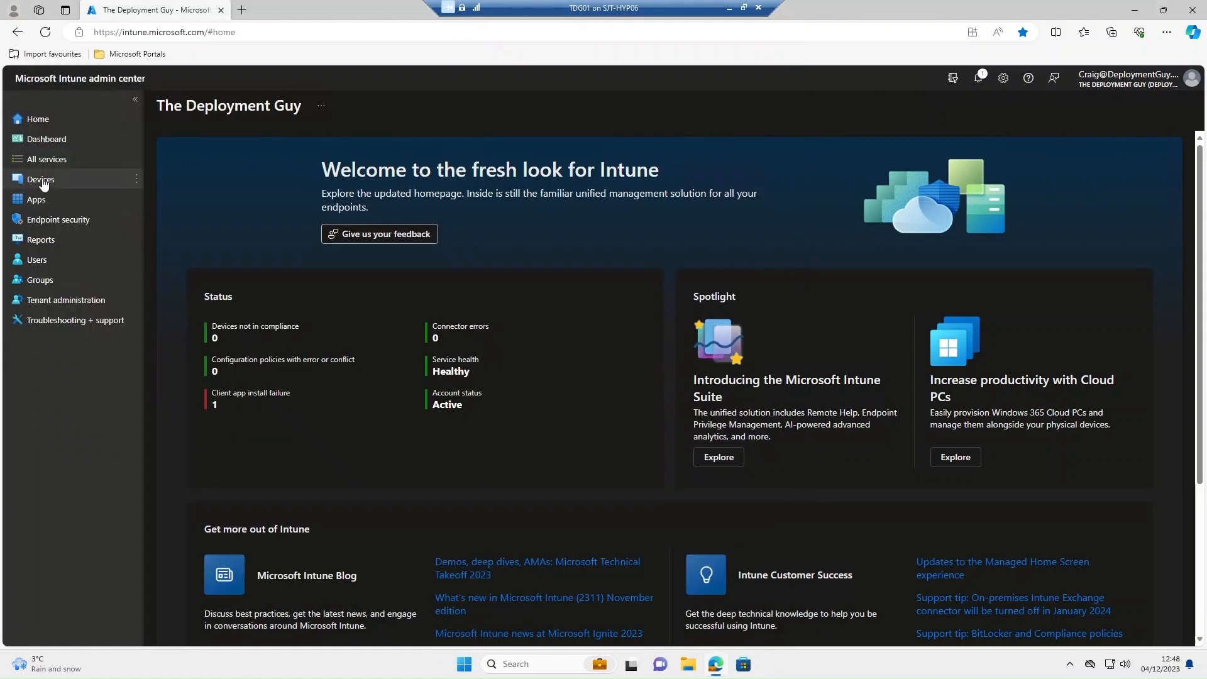
Step: View the Windows devices list, showing all three devices Compliant, then bring up the Start menu
click(43, 182)
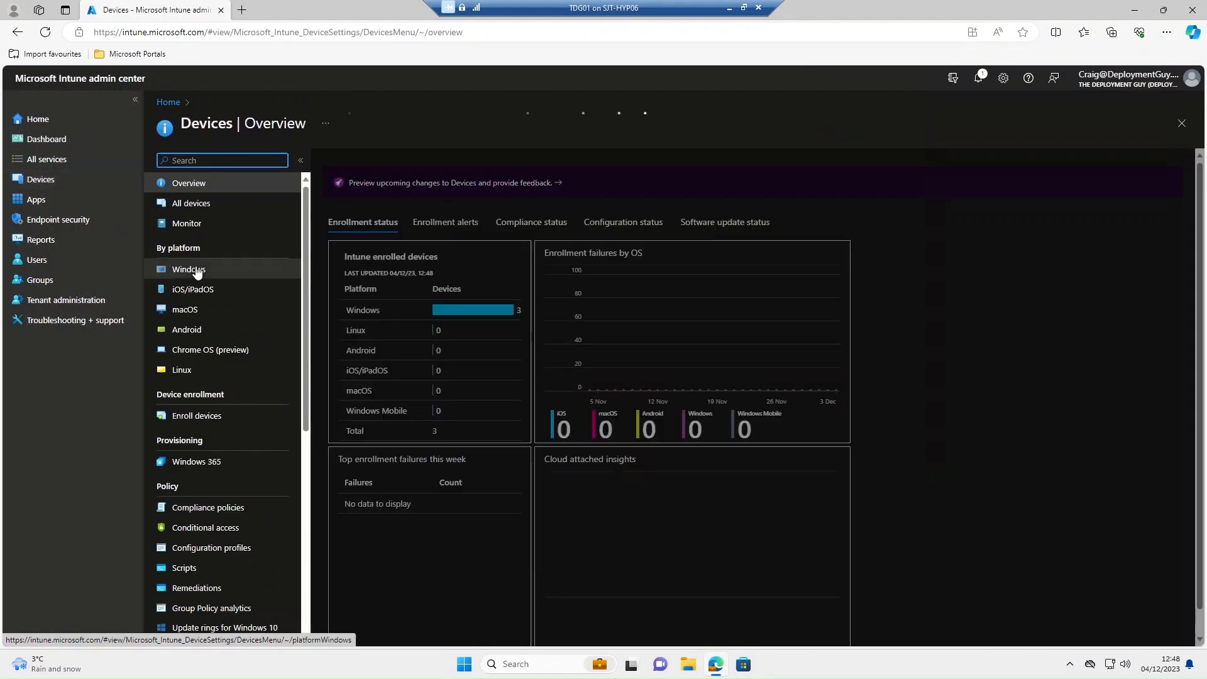
click(195, 270)
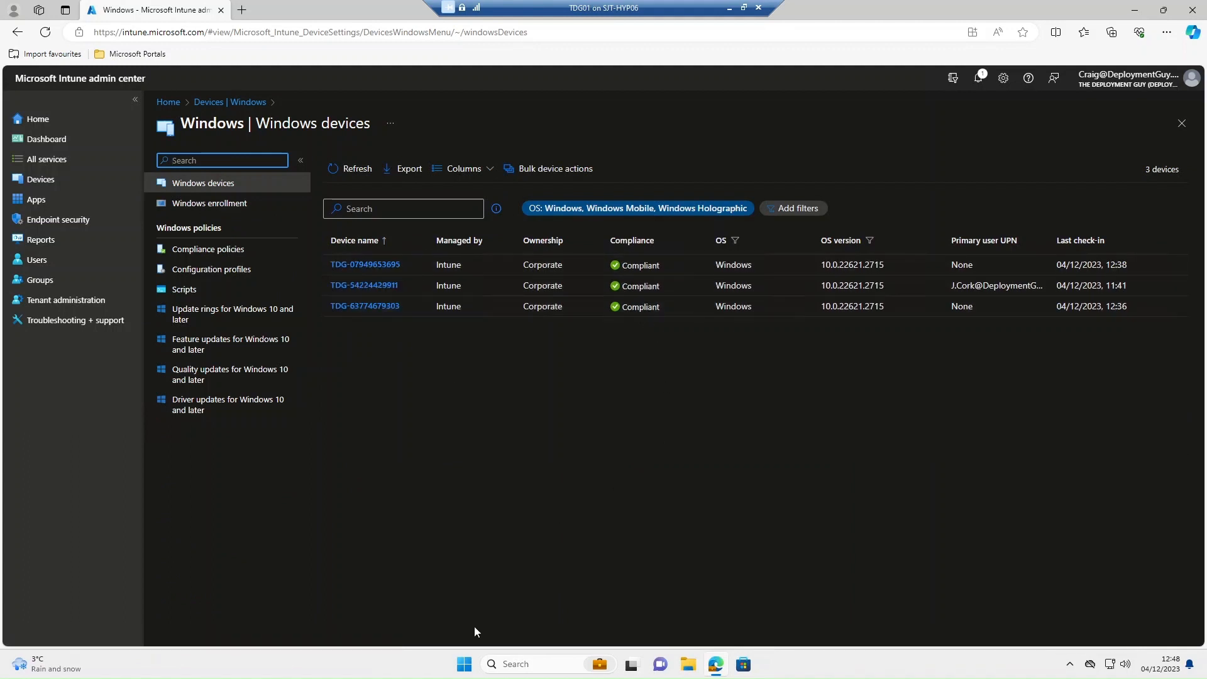
click(464, 664)
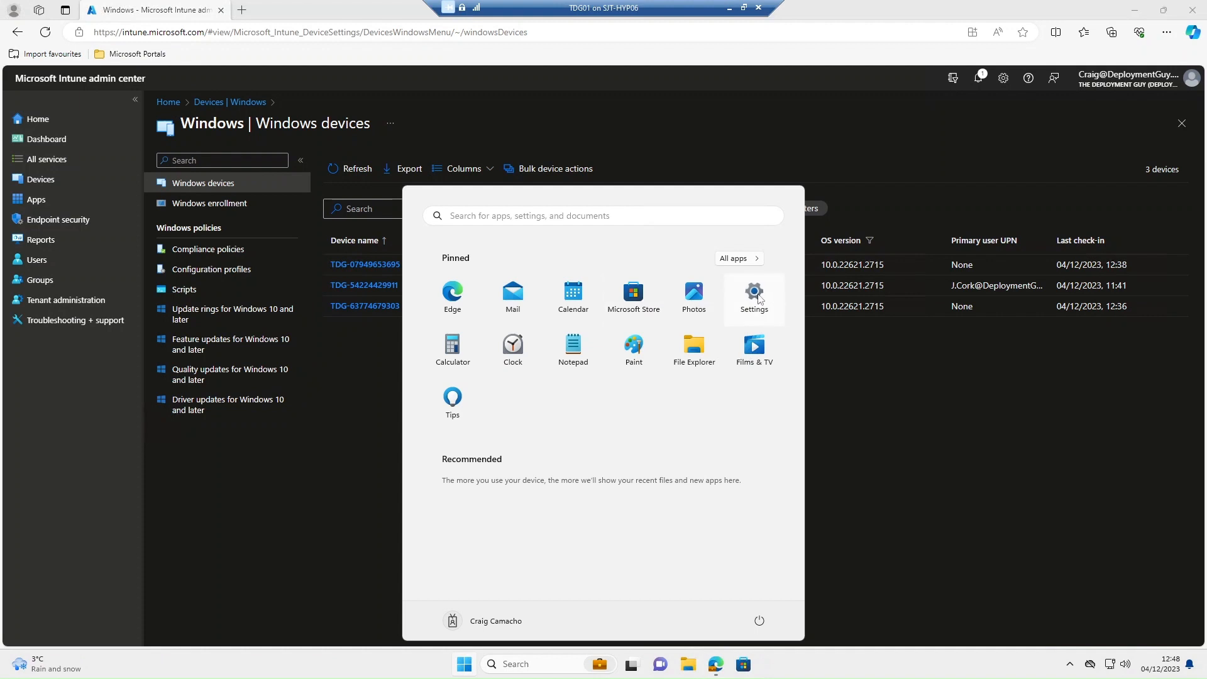
Step: Sync the connected work account from Settings > Accounts > Access work or school
key(Escape)
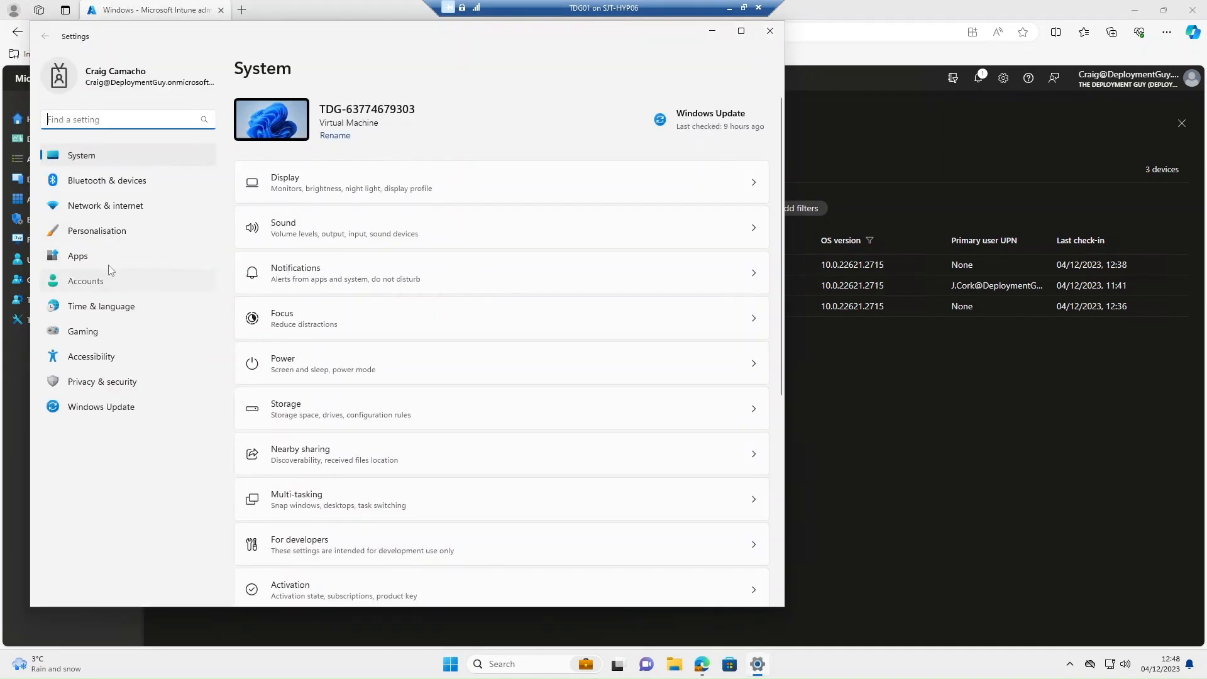
click(103, 278)
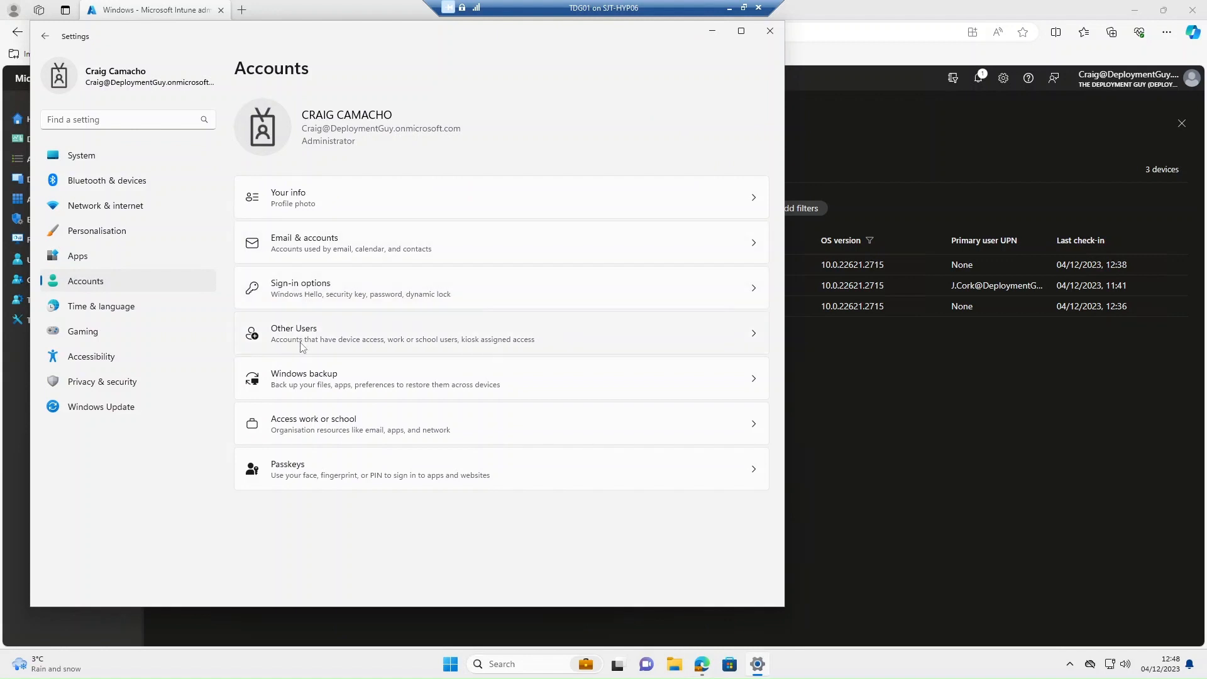
click(310, 432)
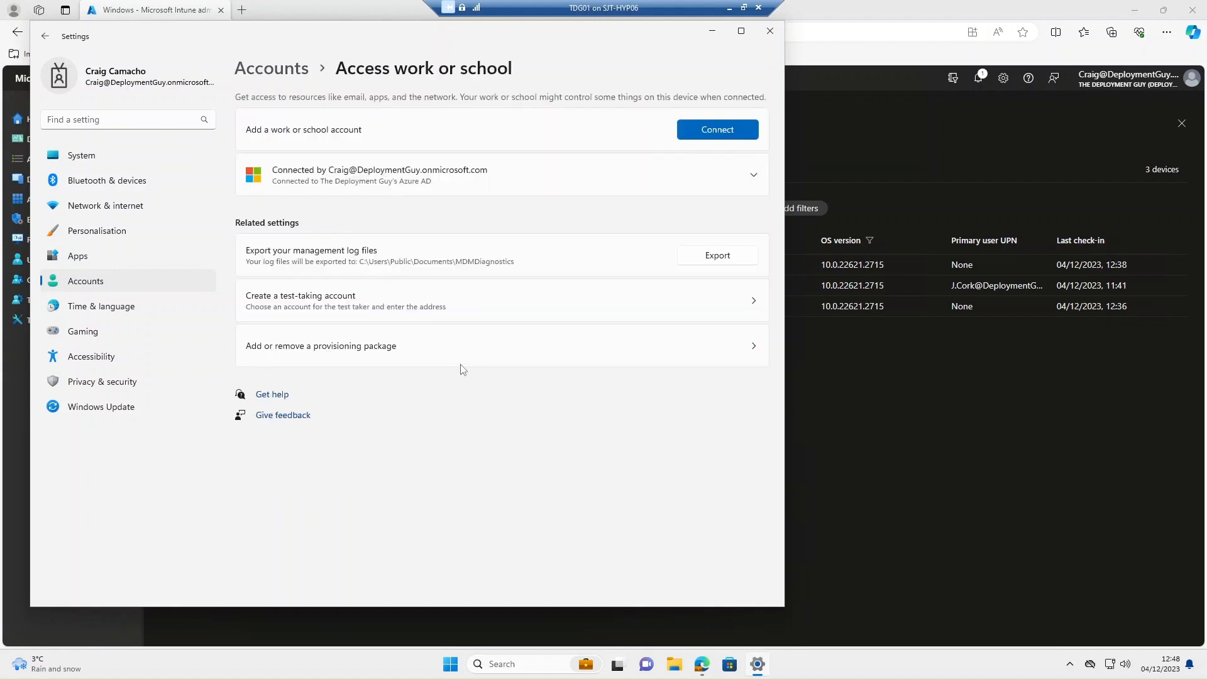
click(752, 176)
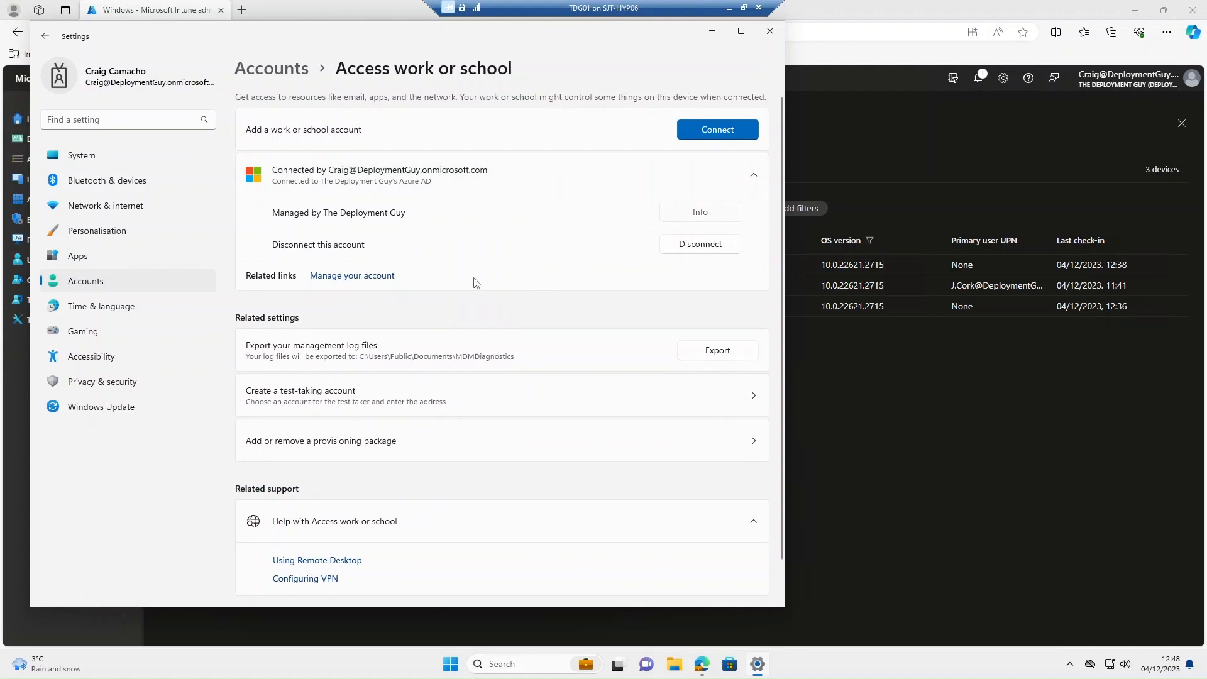
click(264, 542)
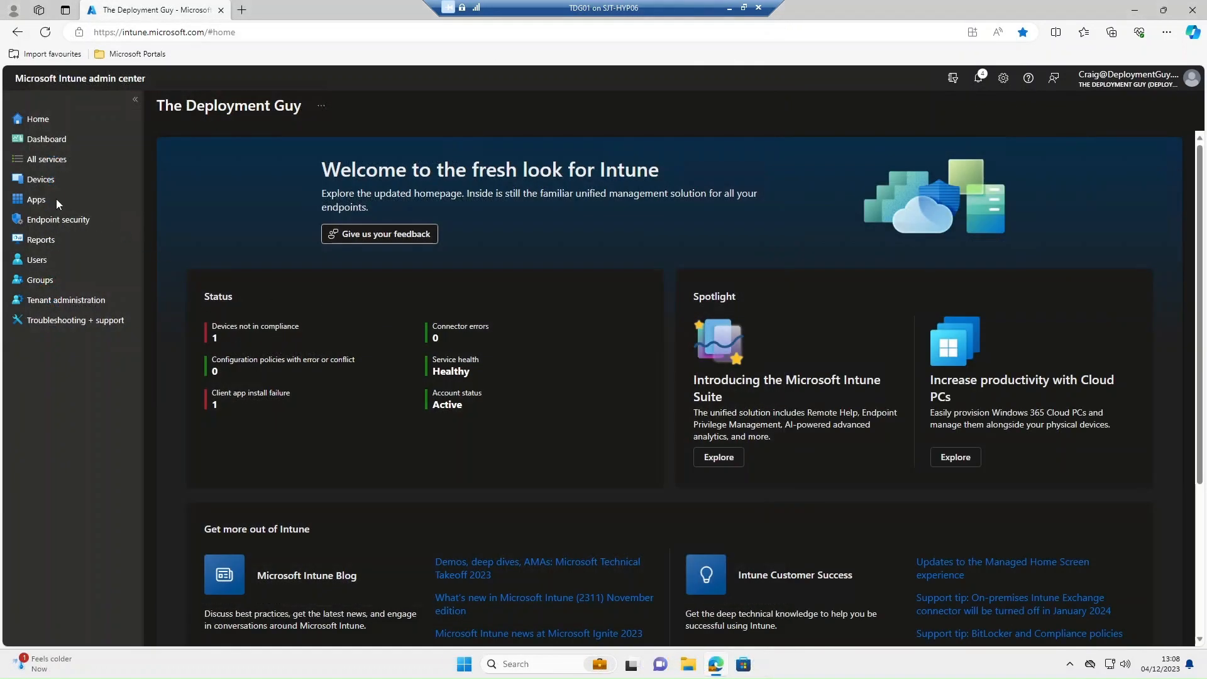
click(41, 180)
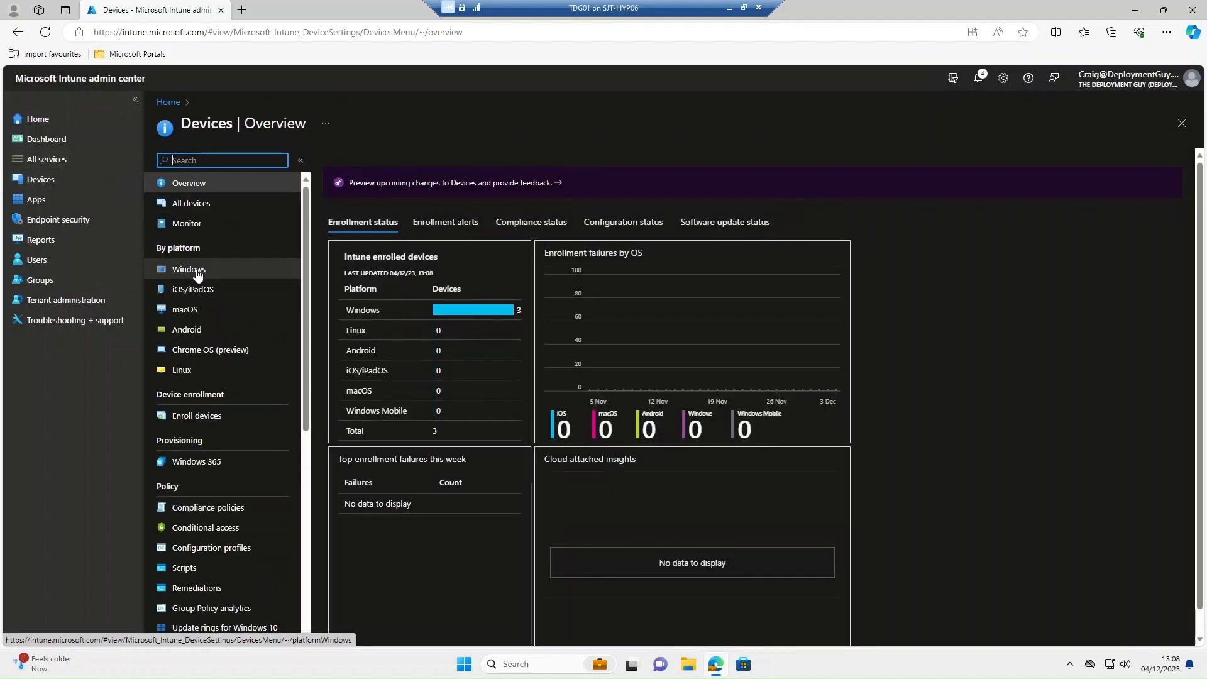
click(197, 272)
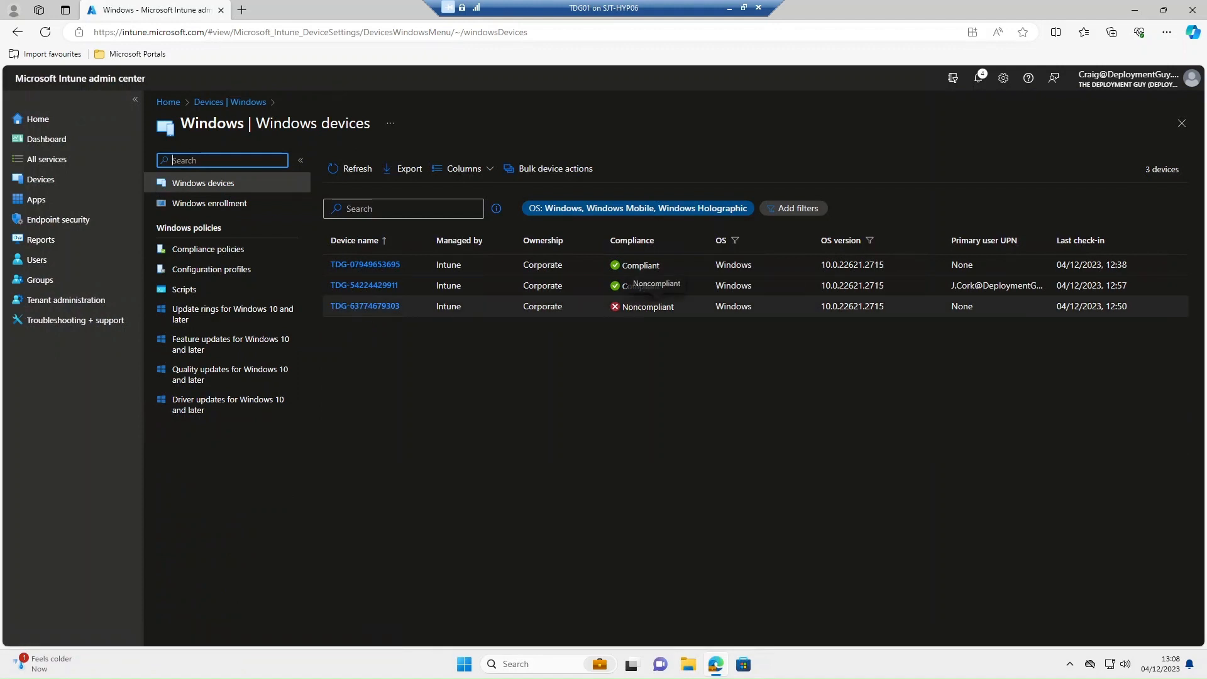
click(379, 306)
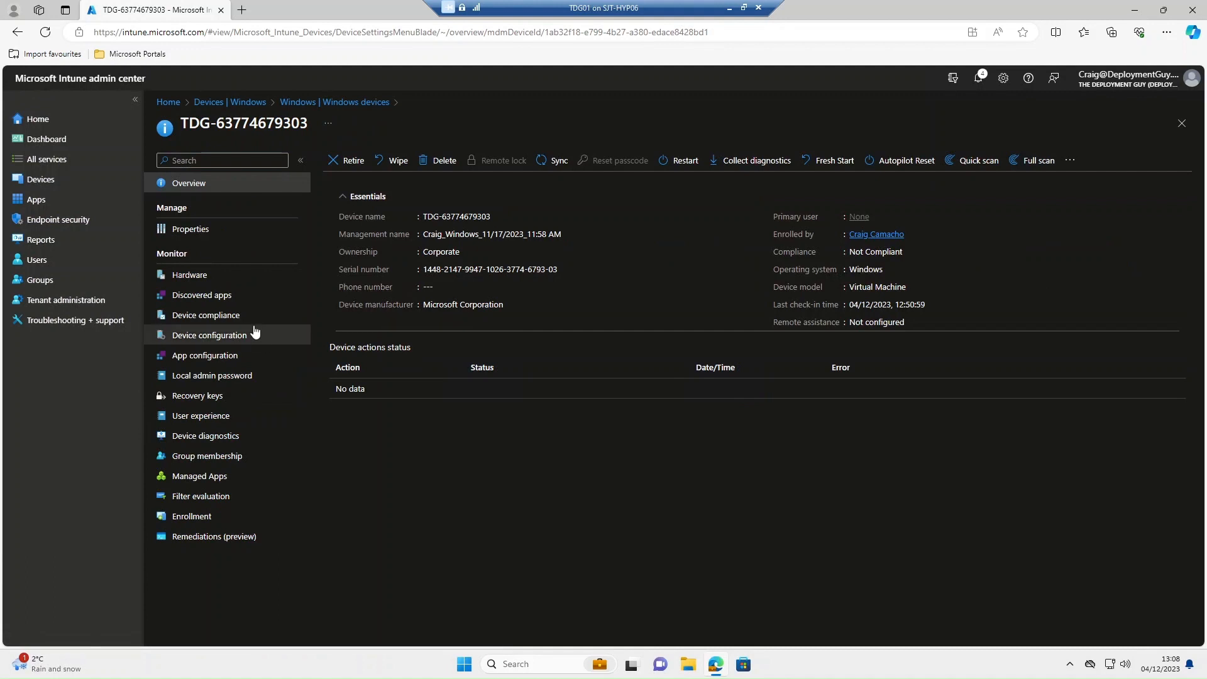
click(226, 320)
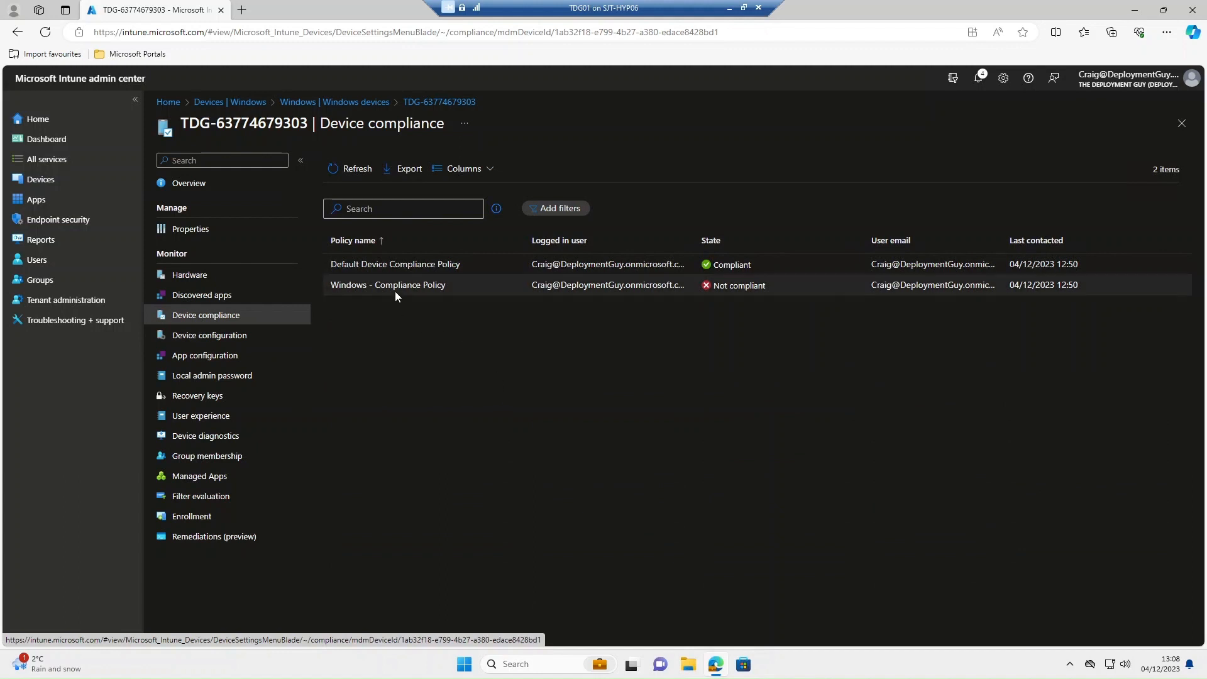
click(418, 289)
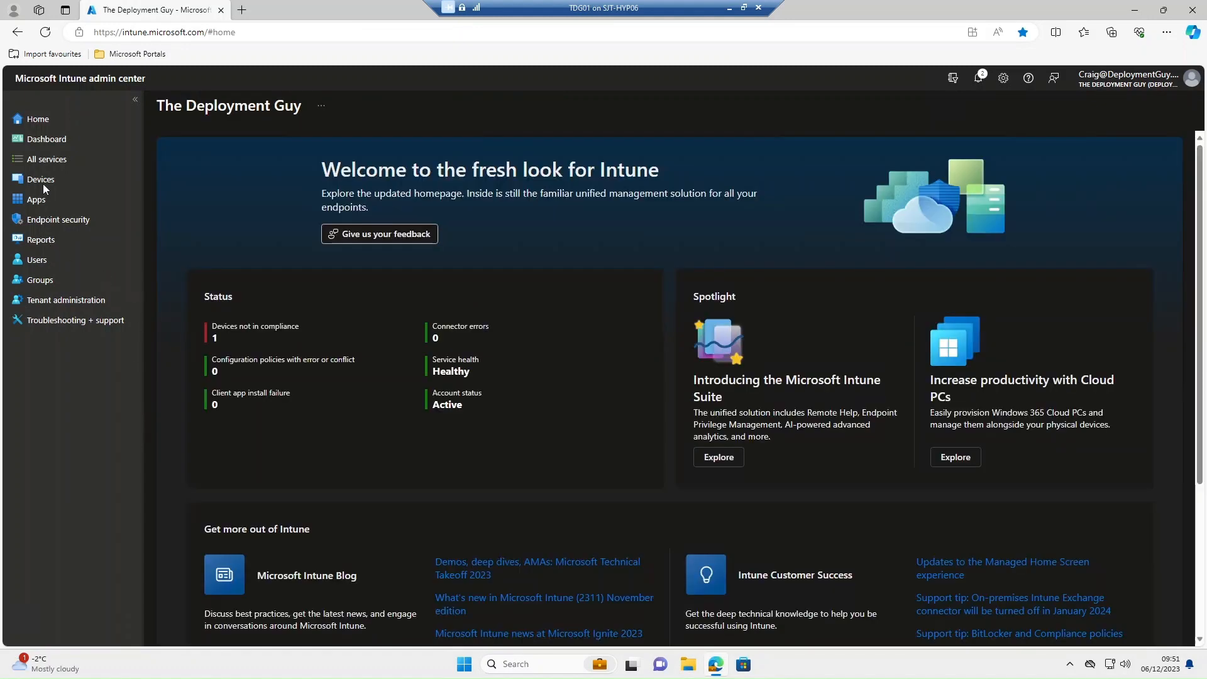
Step: Start a new policy under Devices > Conditional access > Policies
click(43, 180)
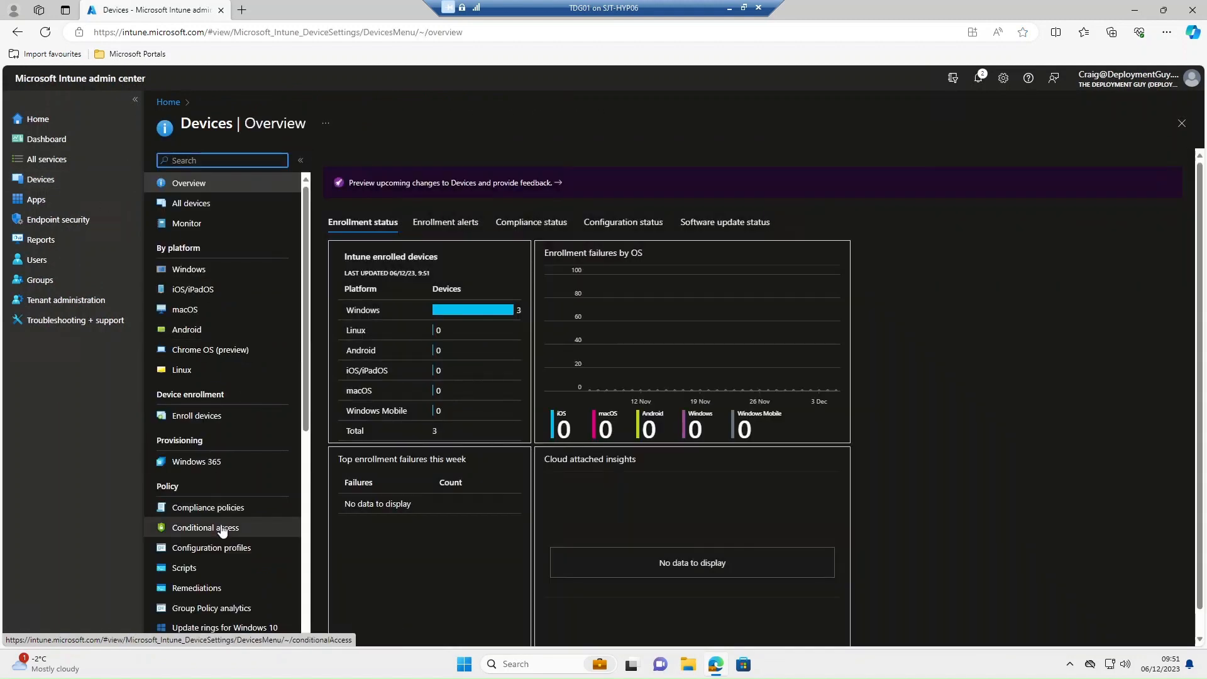
click(221, 529)
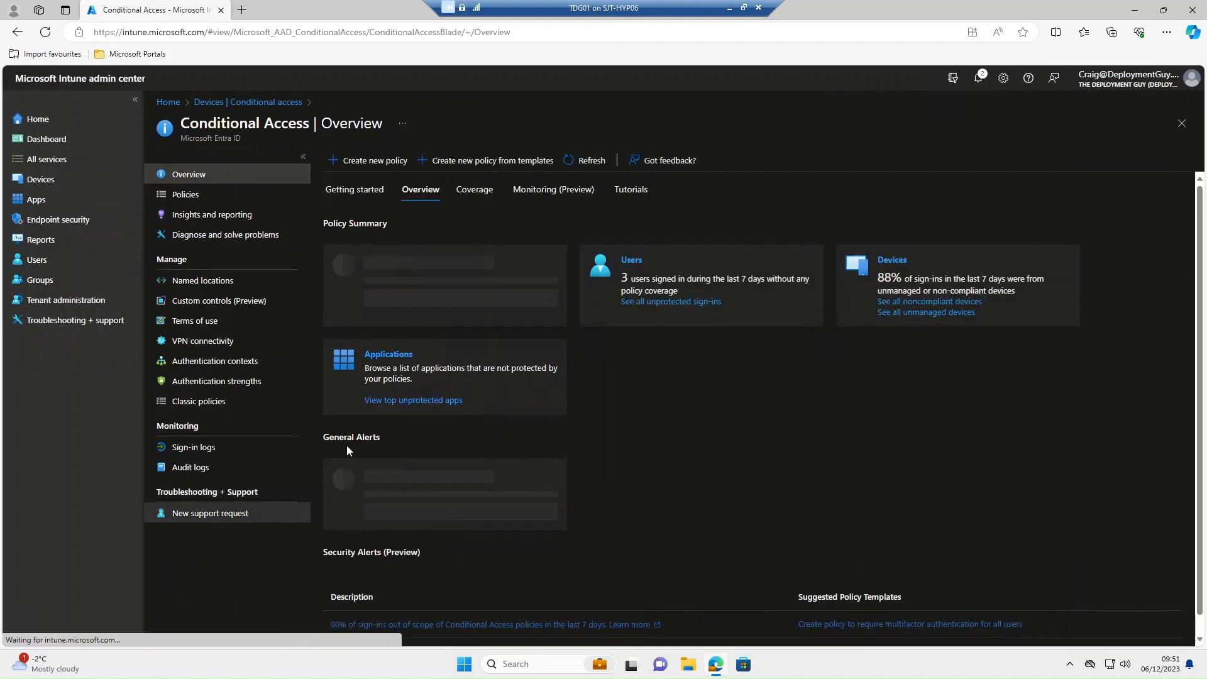
click(186, 195)
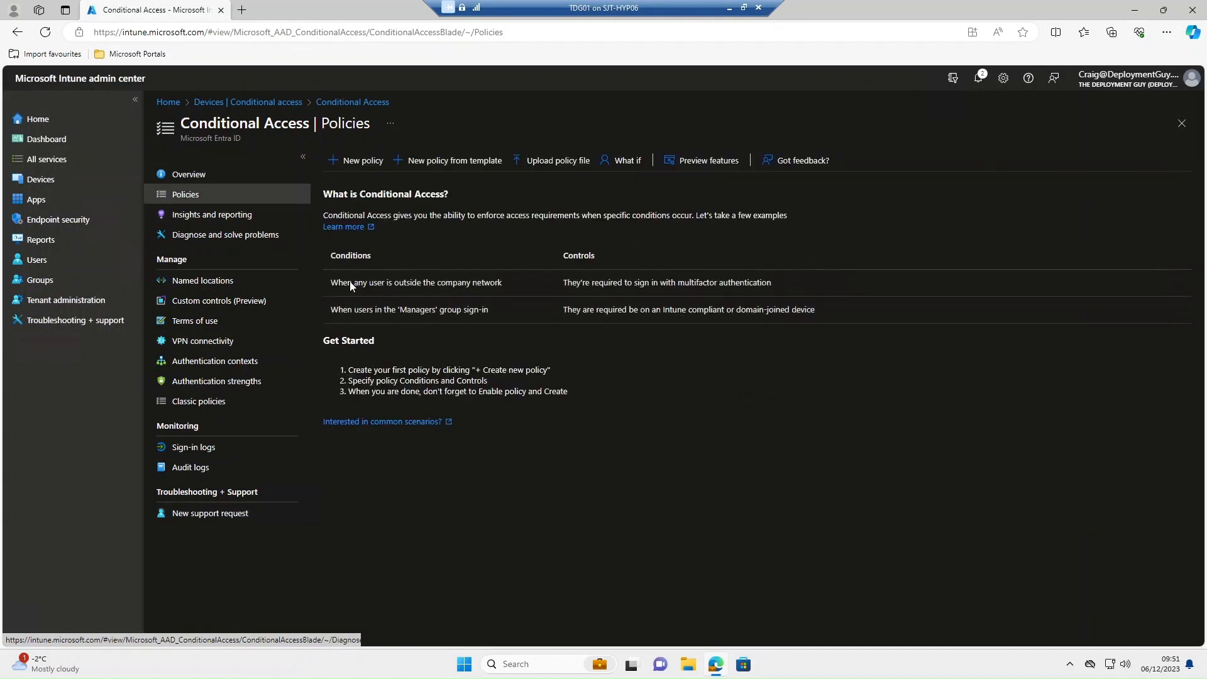
click(368, 165)
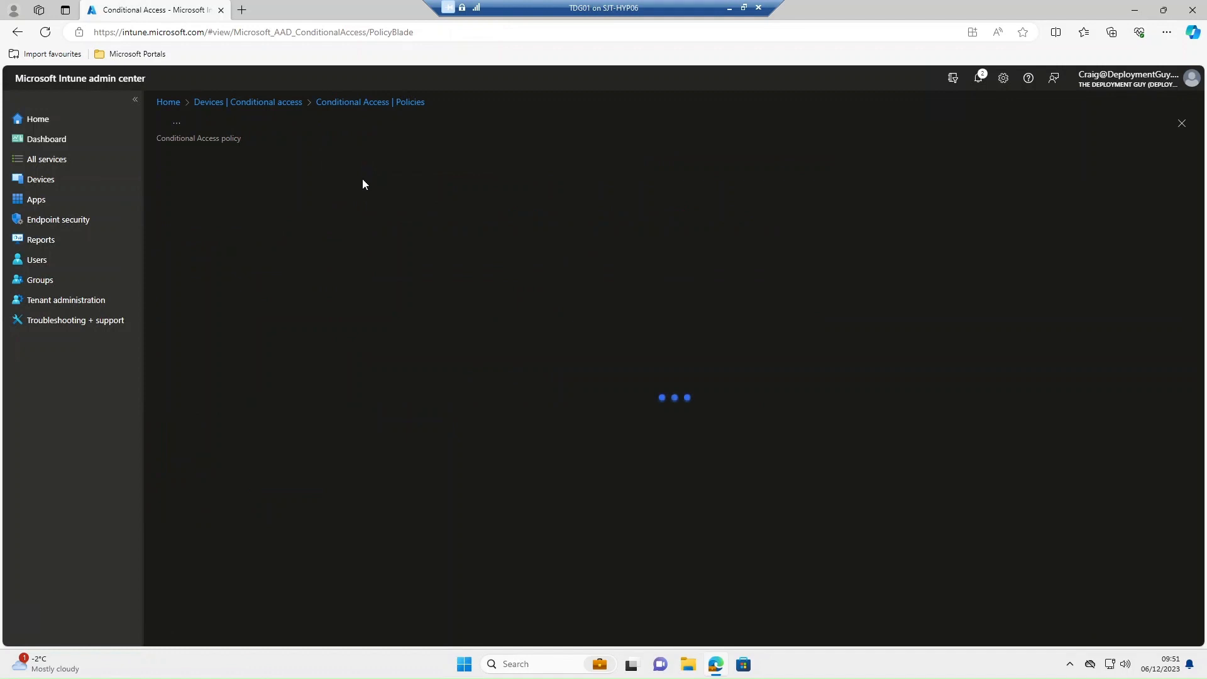
Step: Name the policy 'Compliant Device - Conditional Access Policy'
click(201, 237)
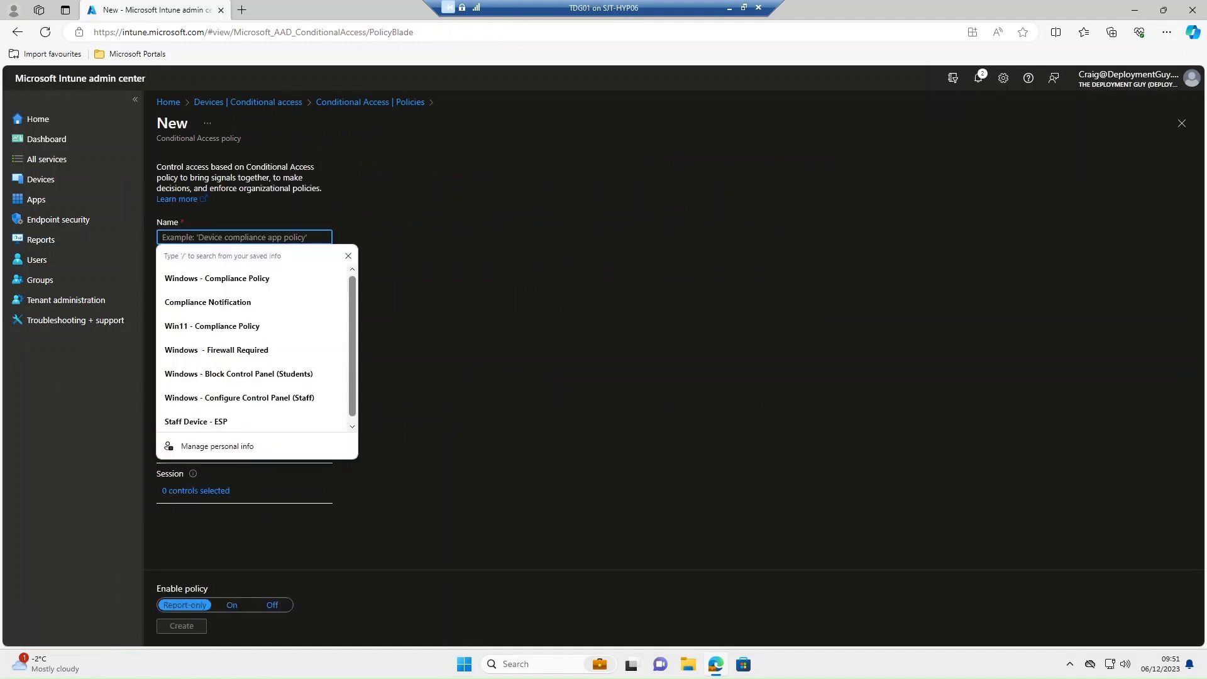
text(Complisnt)
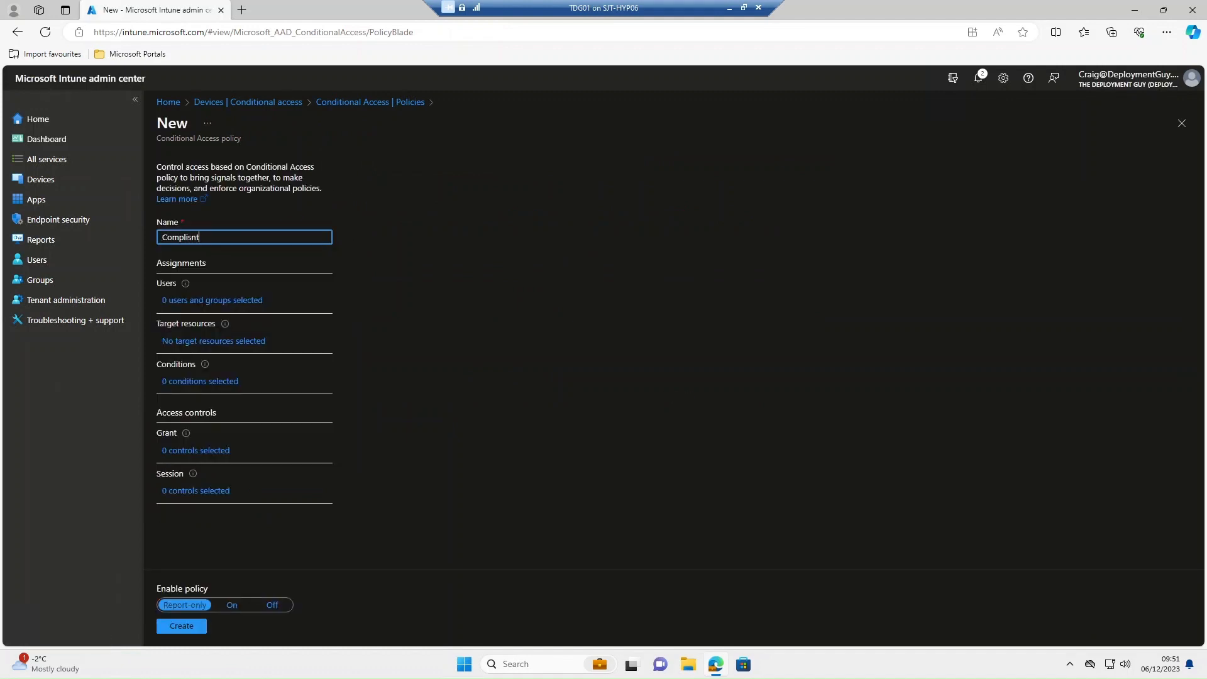
key(BackSpace)
key(BackSpace)
key(BackSpace)
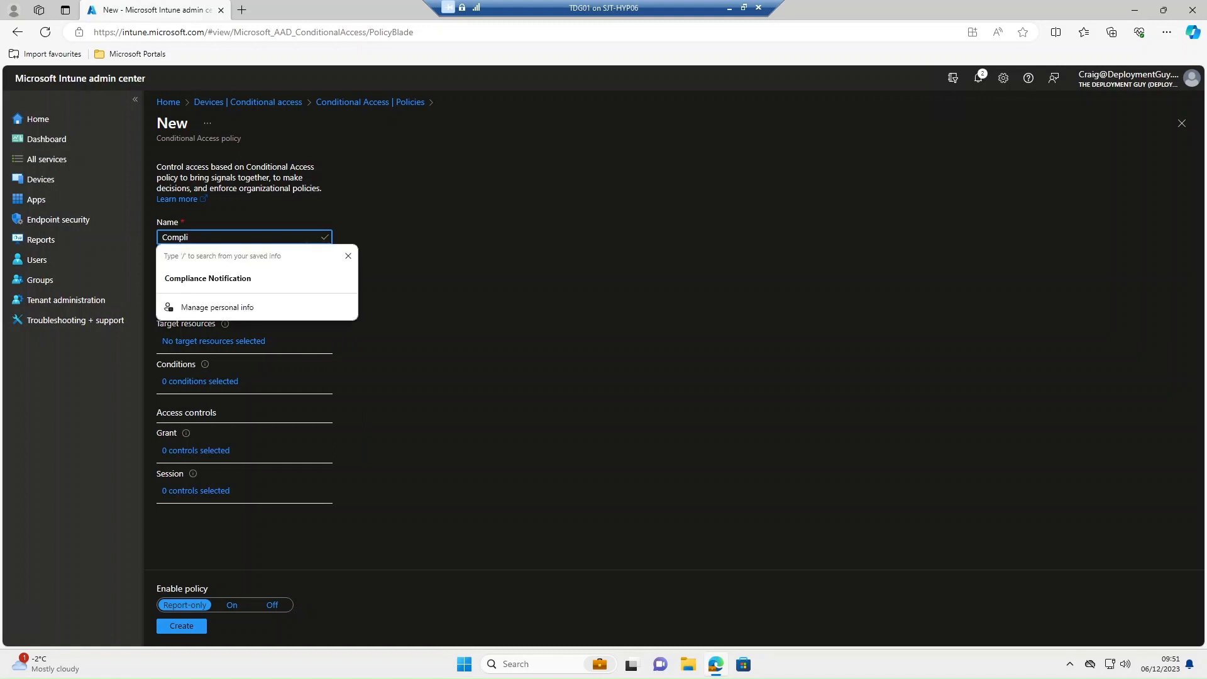
text(ant Device)
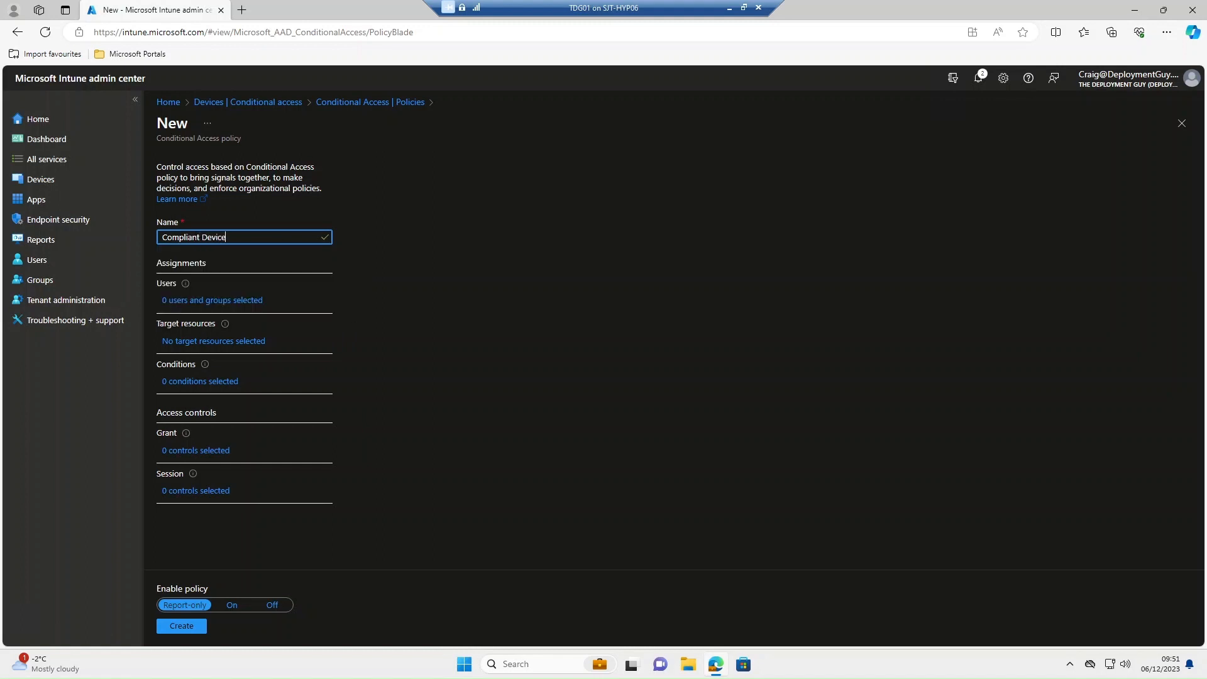
text( - Conditional Access Policy)
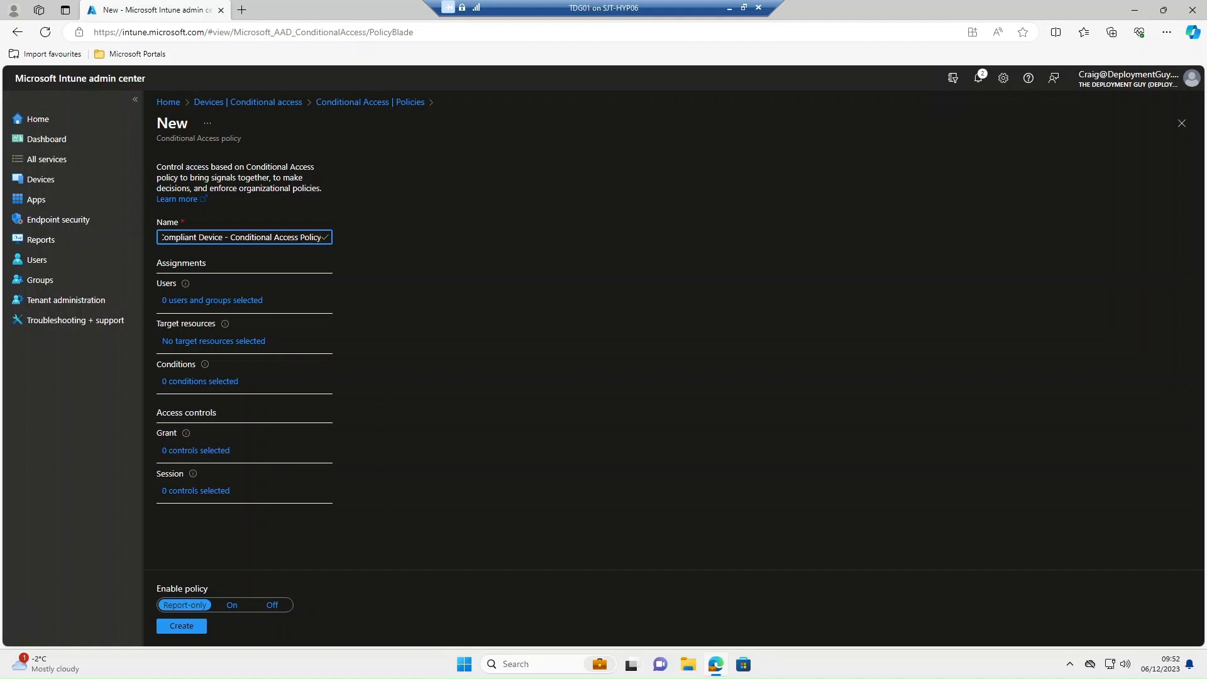
Step: In the policy's Users settings, choose All users and exclude directory roles
click(201, 304)
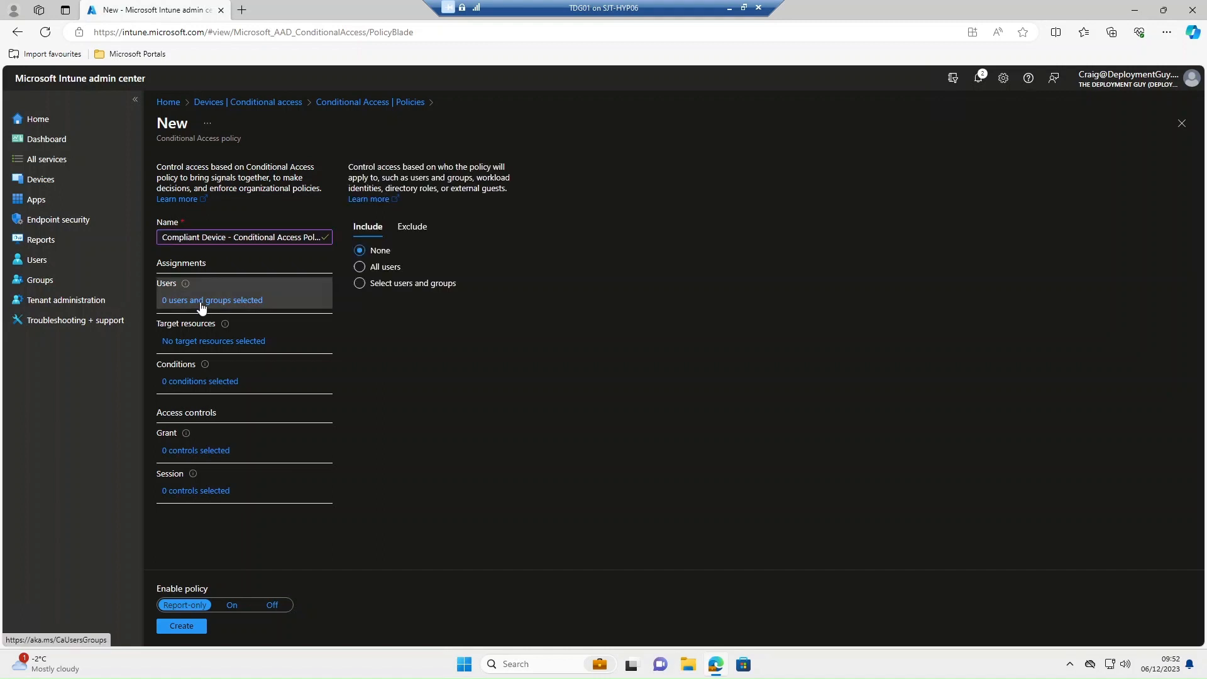
click(370, 271)
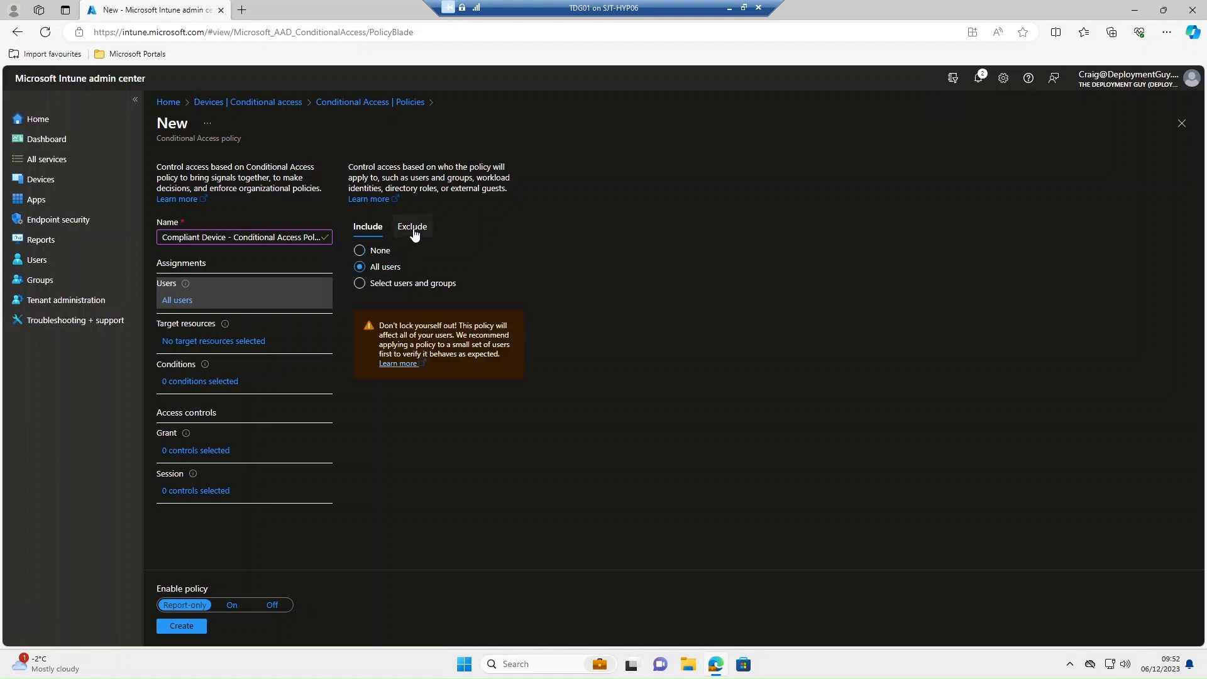
click(415, 235)
click(388, 303)
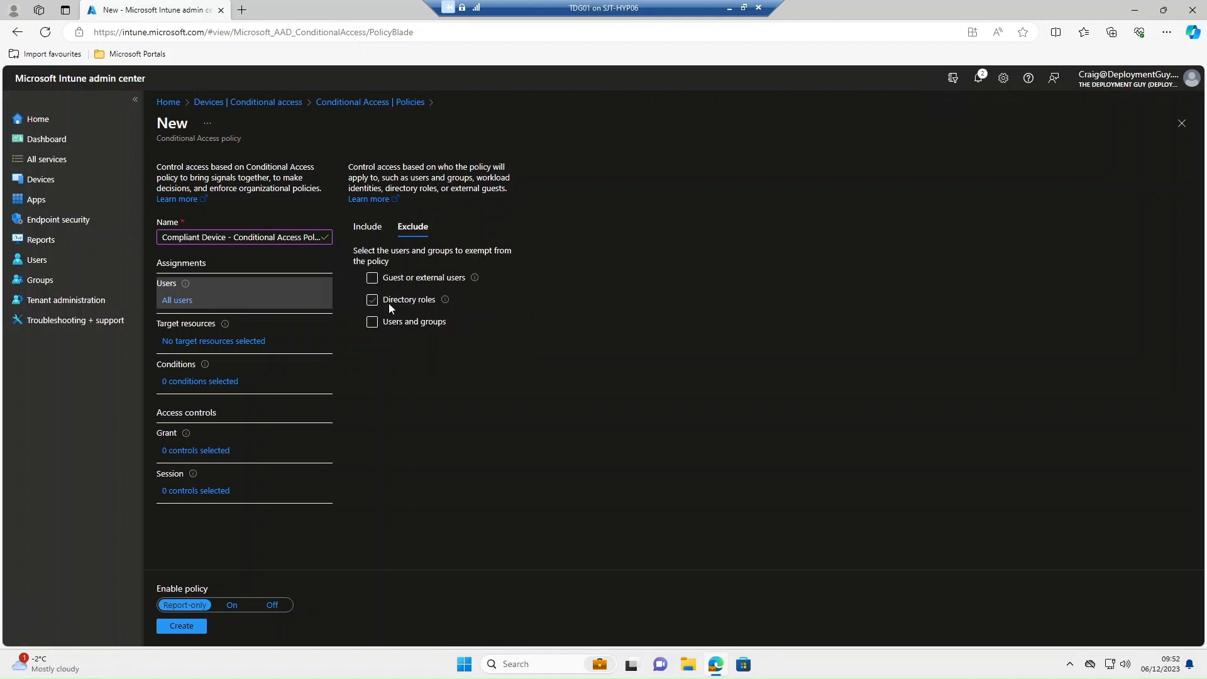
click(369, 228)
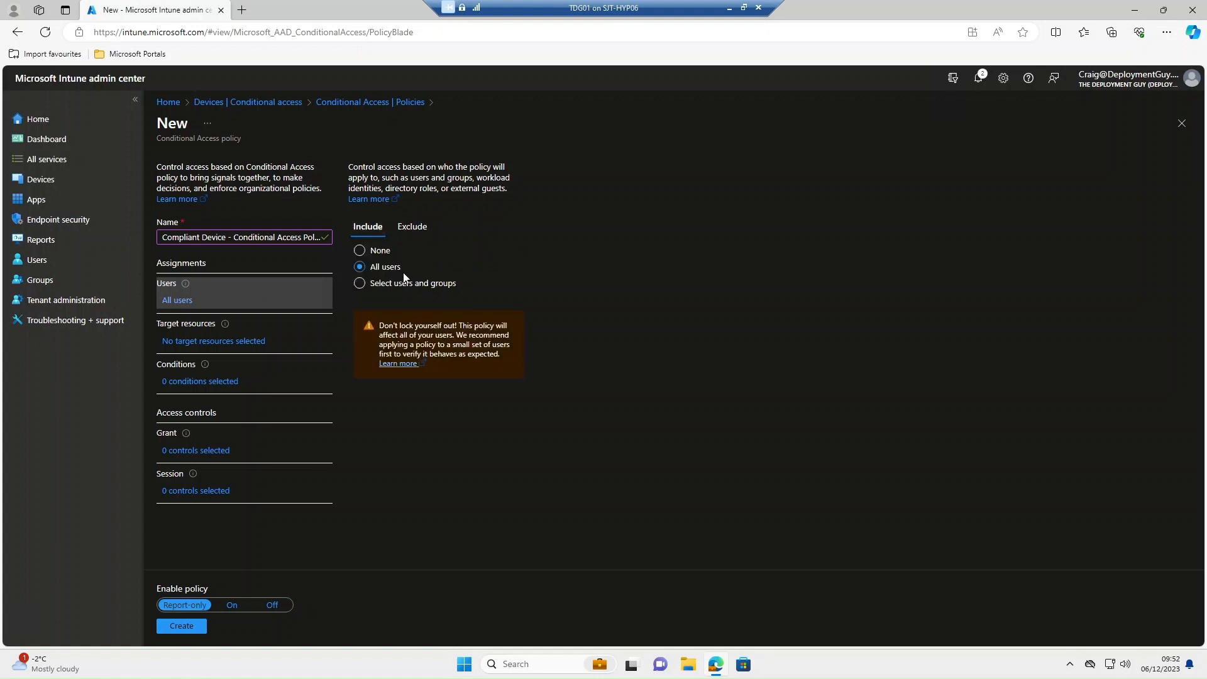
Step: Switch the inclusion to only the Users - Staff and Users - Students groups
click(360, 285)
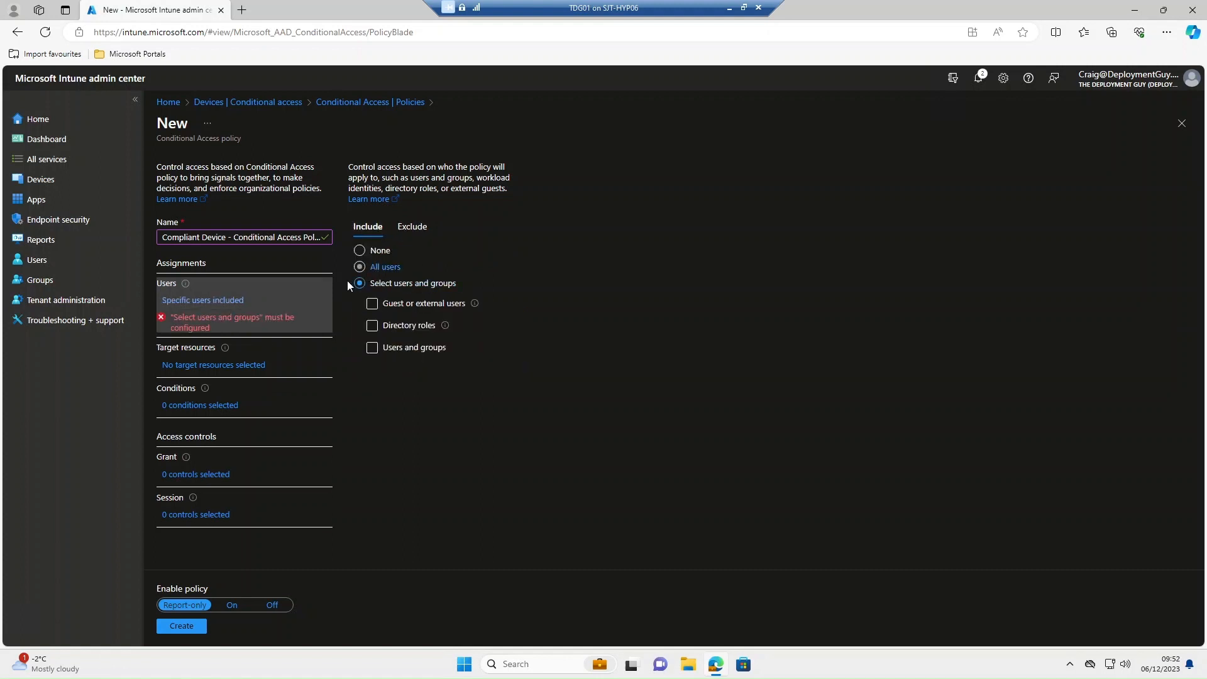
click(373, 349)
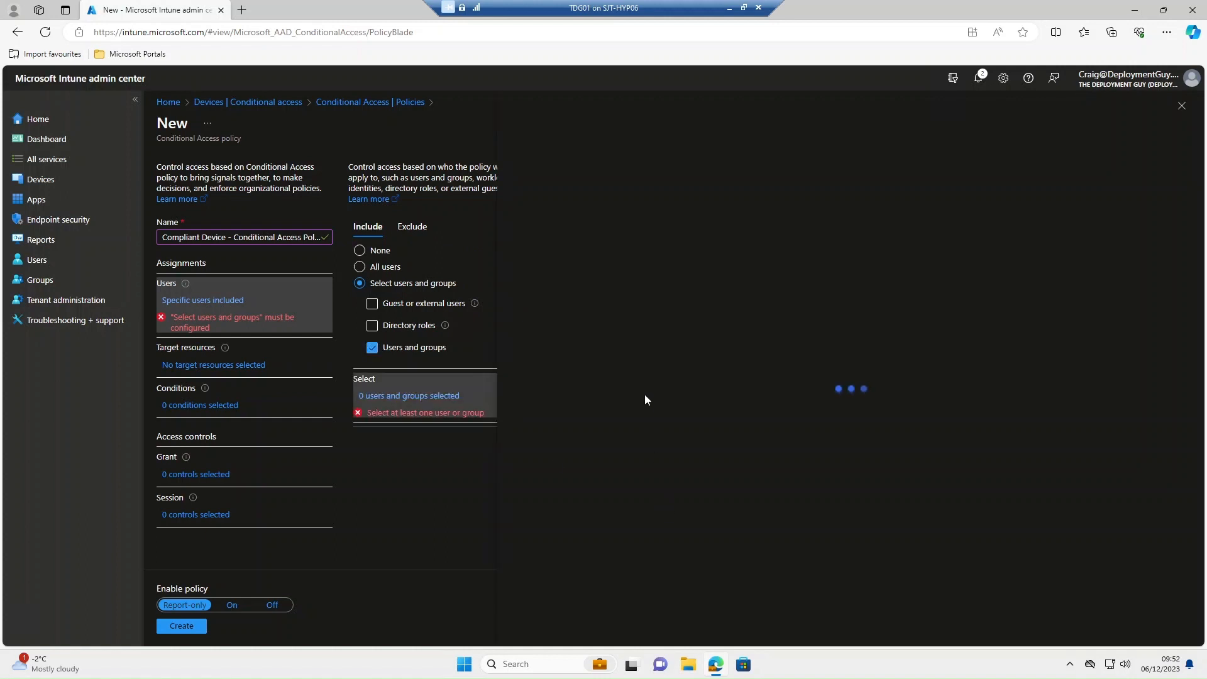
scroll(650, 428, down, 5)
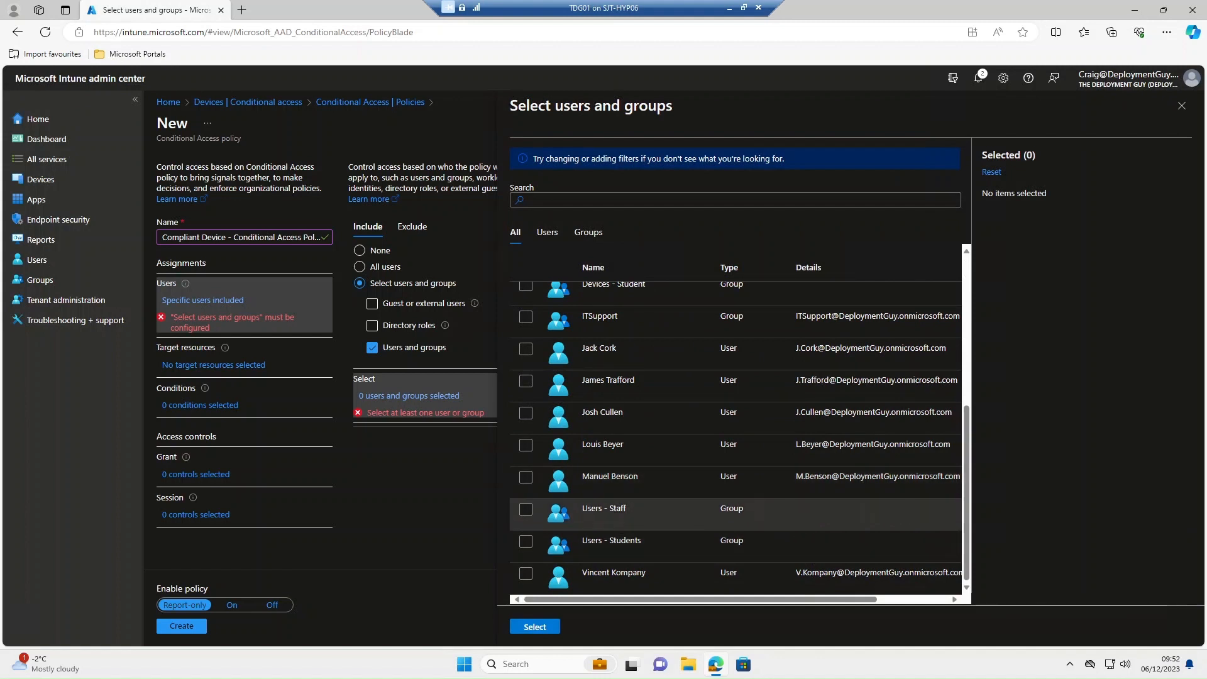
click(526, 509)
click(525, 542)
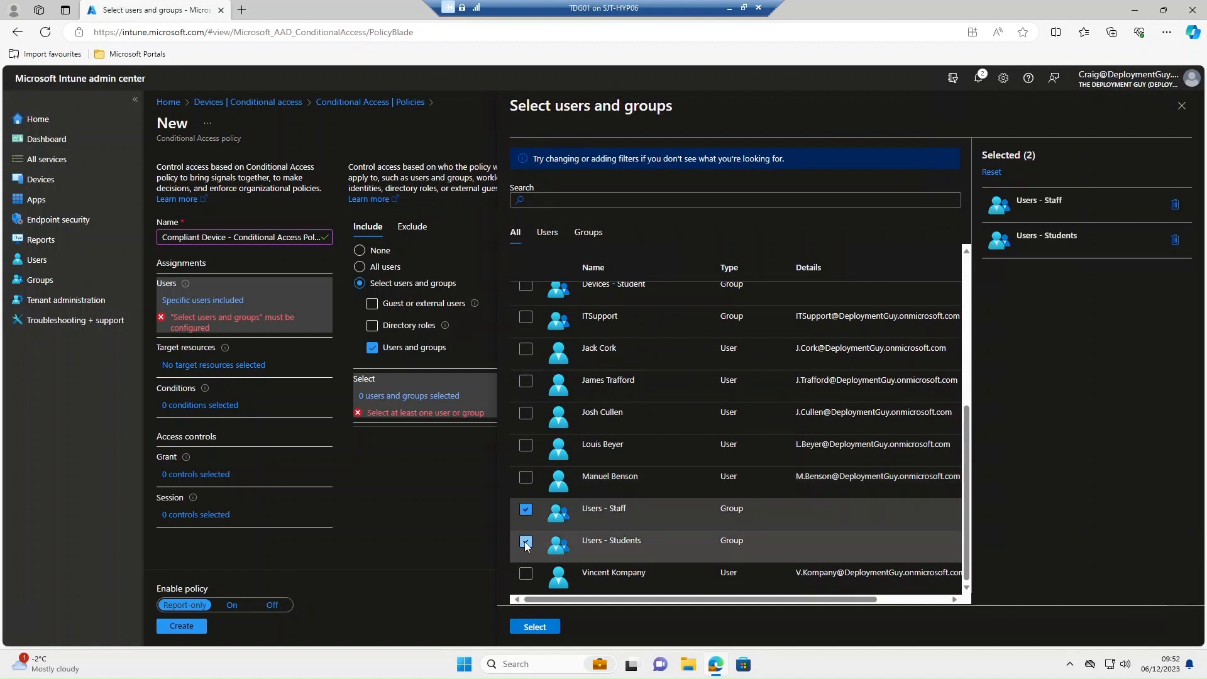
click(536, 627)
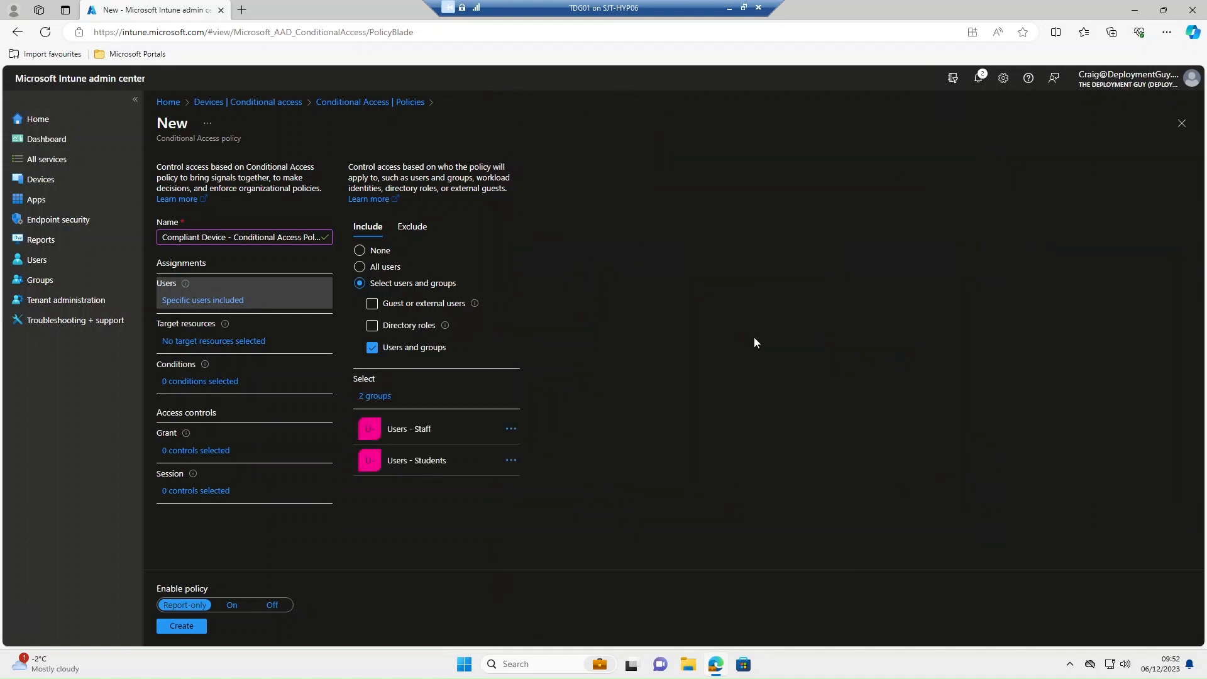
click(238, 342)
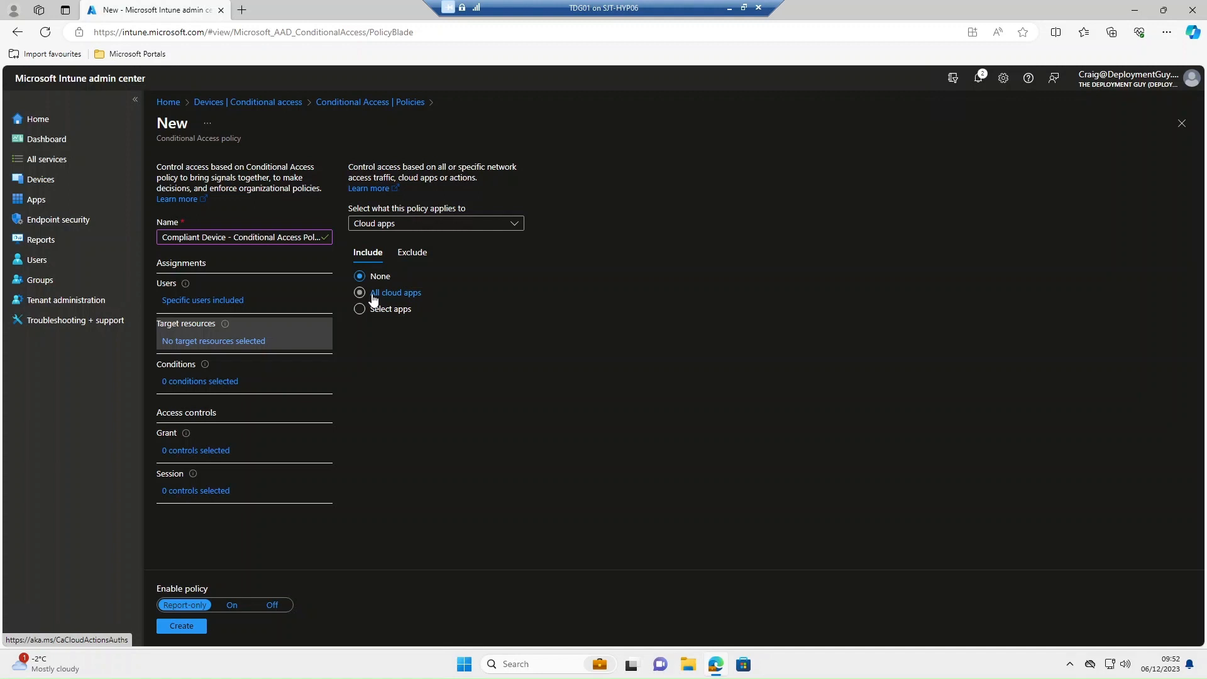
Step: Set the policy's target resources to the single cloud app Office 365
click(361, 310)
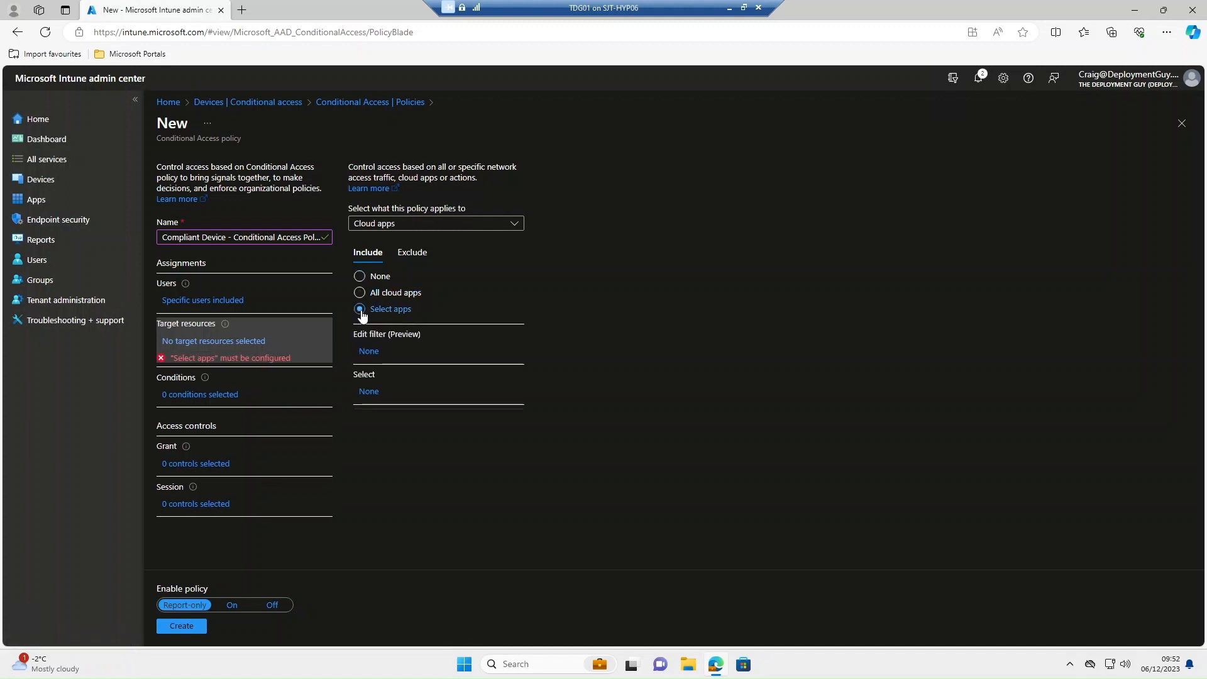
click(368, 392)
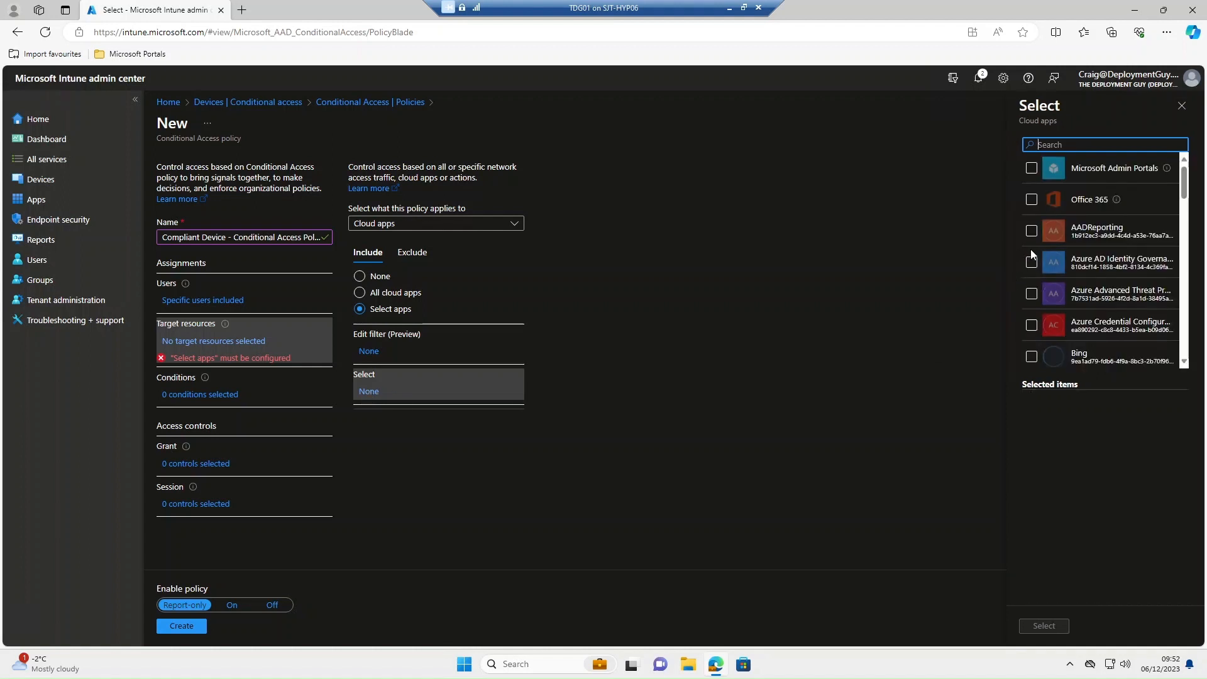
scroll(1085, 274, down, 2)
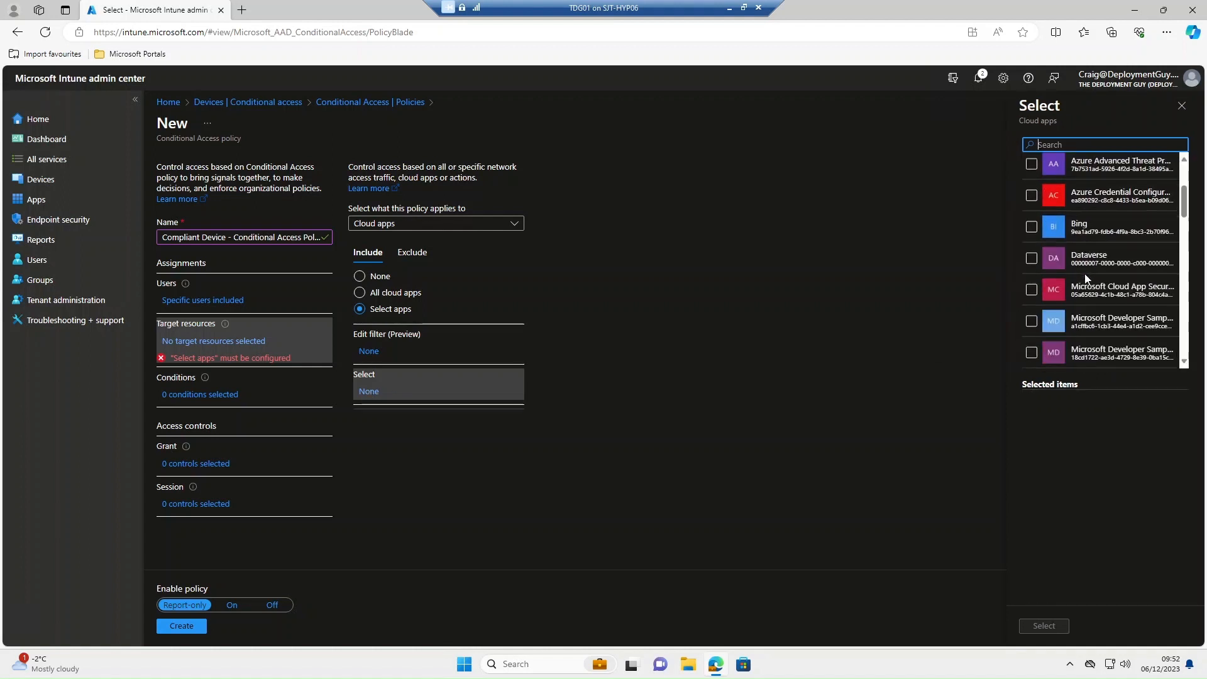
scroll(1083, 275, up, 3)
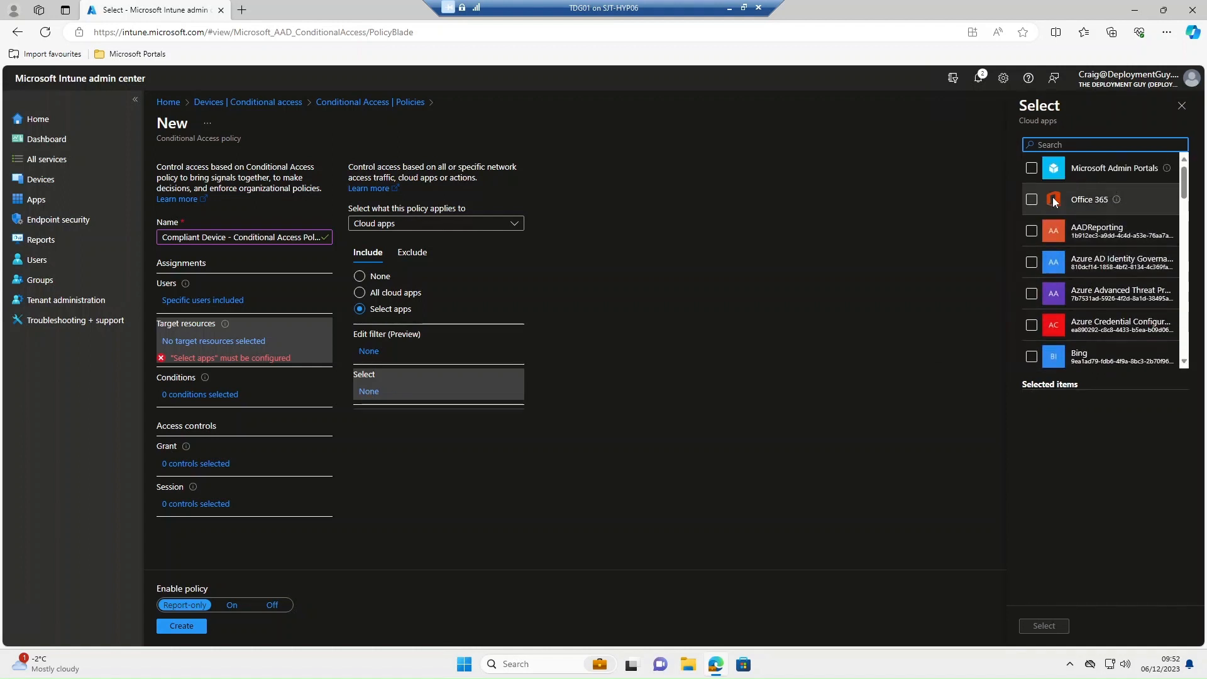
click(1032, 199)
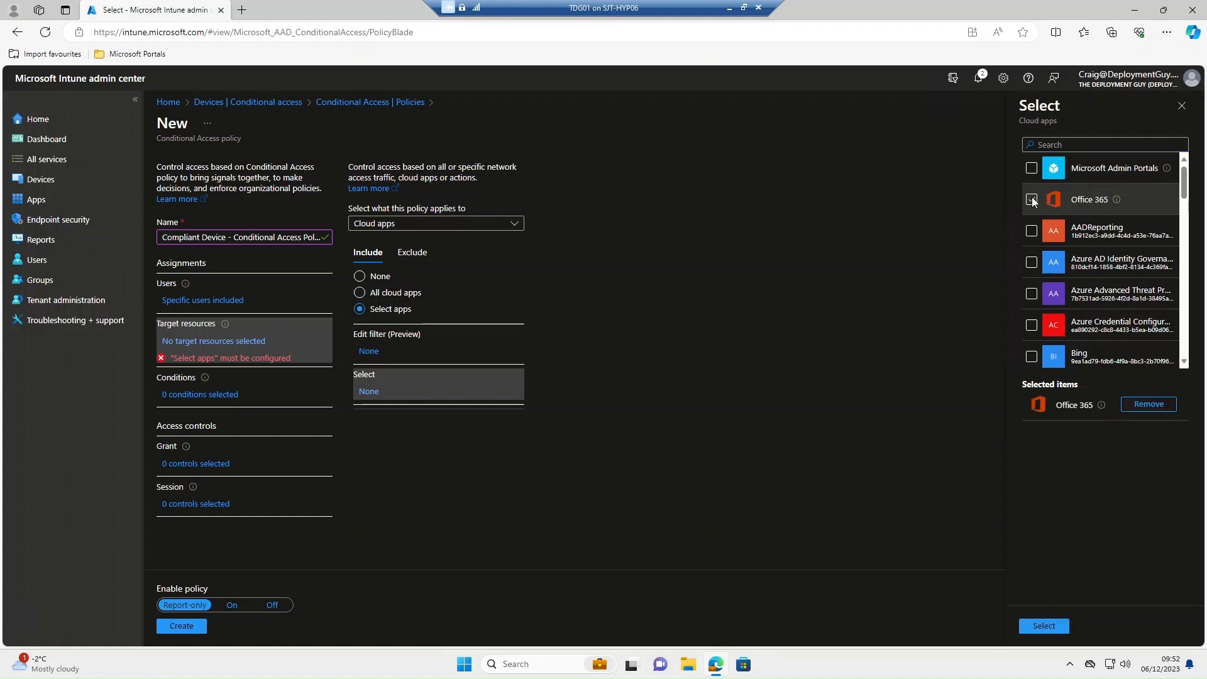
click(1046, 625)
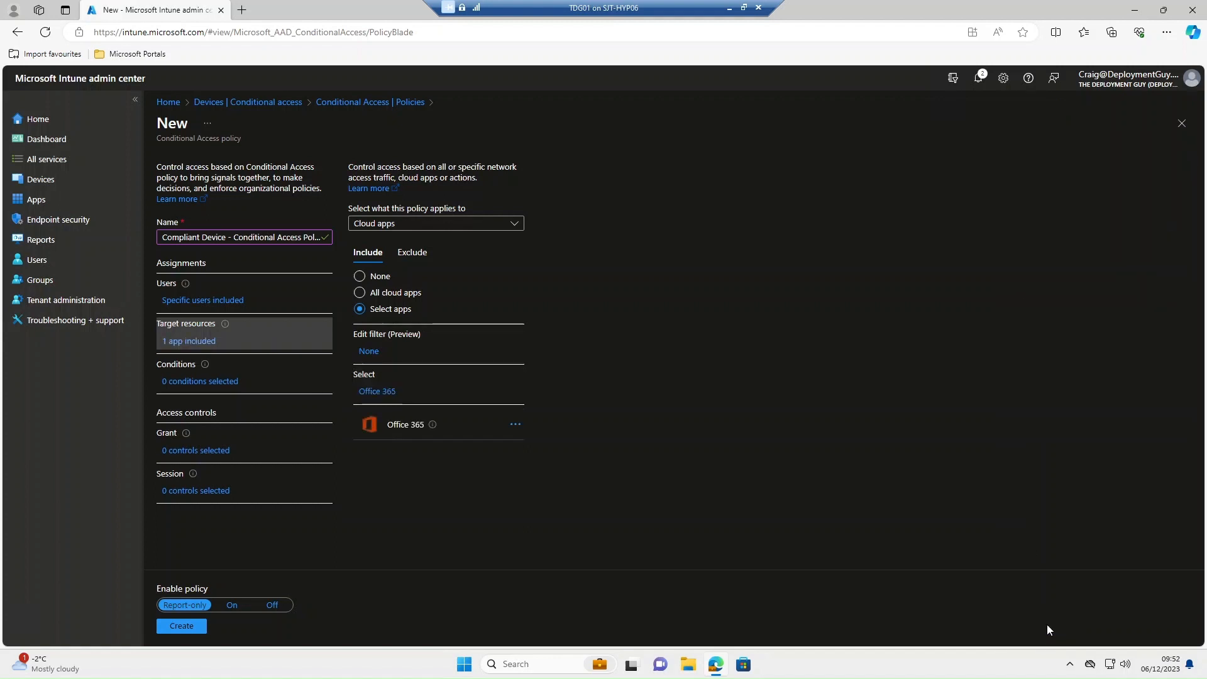
Step: Review User risk, Sign-in risk, Device platforms and Locations conditions, leaving them unconfigured
click(224, 386)
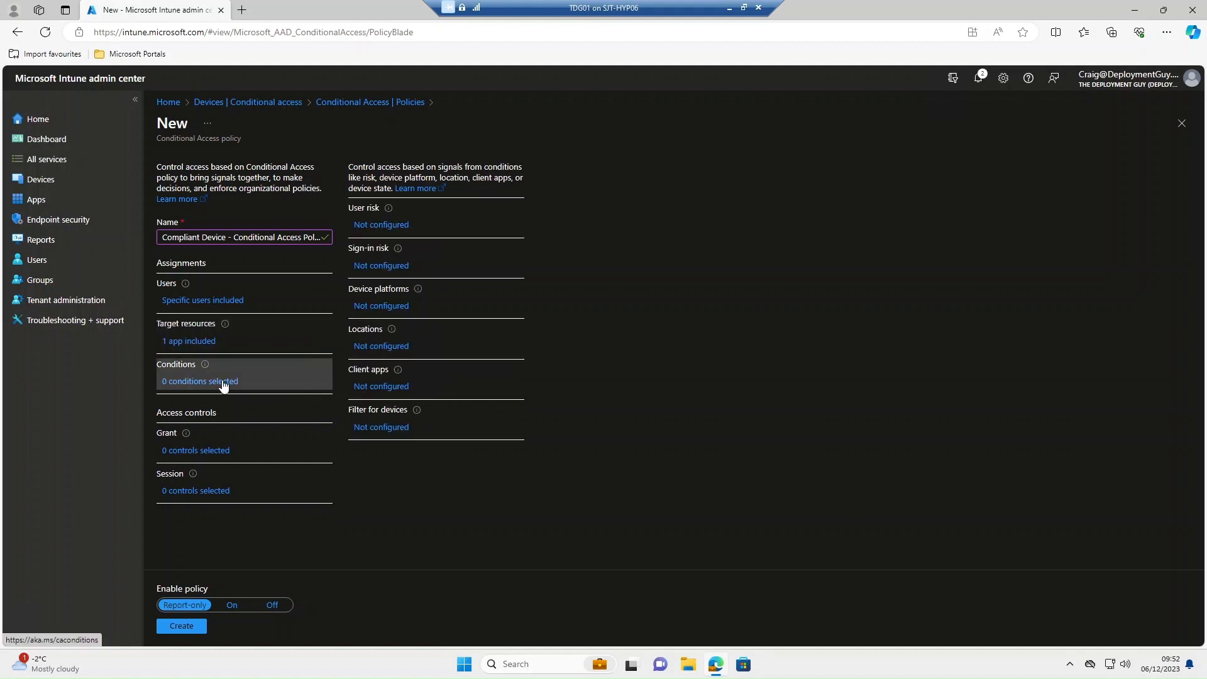
click(389, 226)
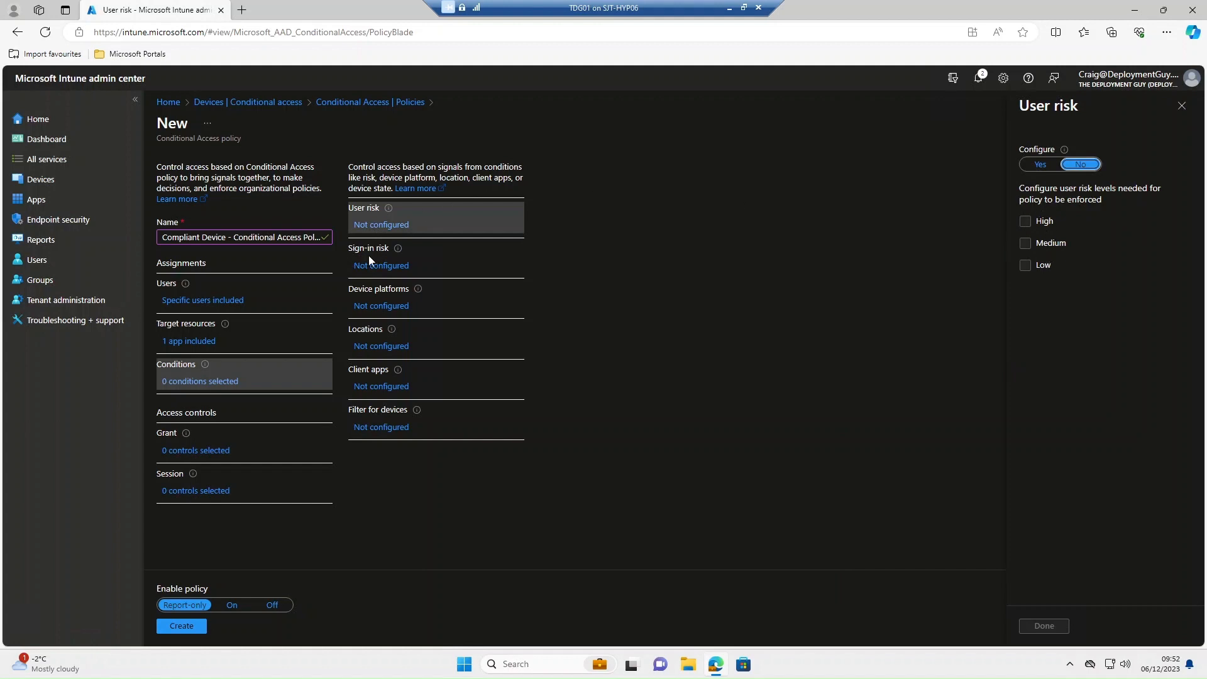
click(384, 267)
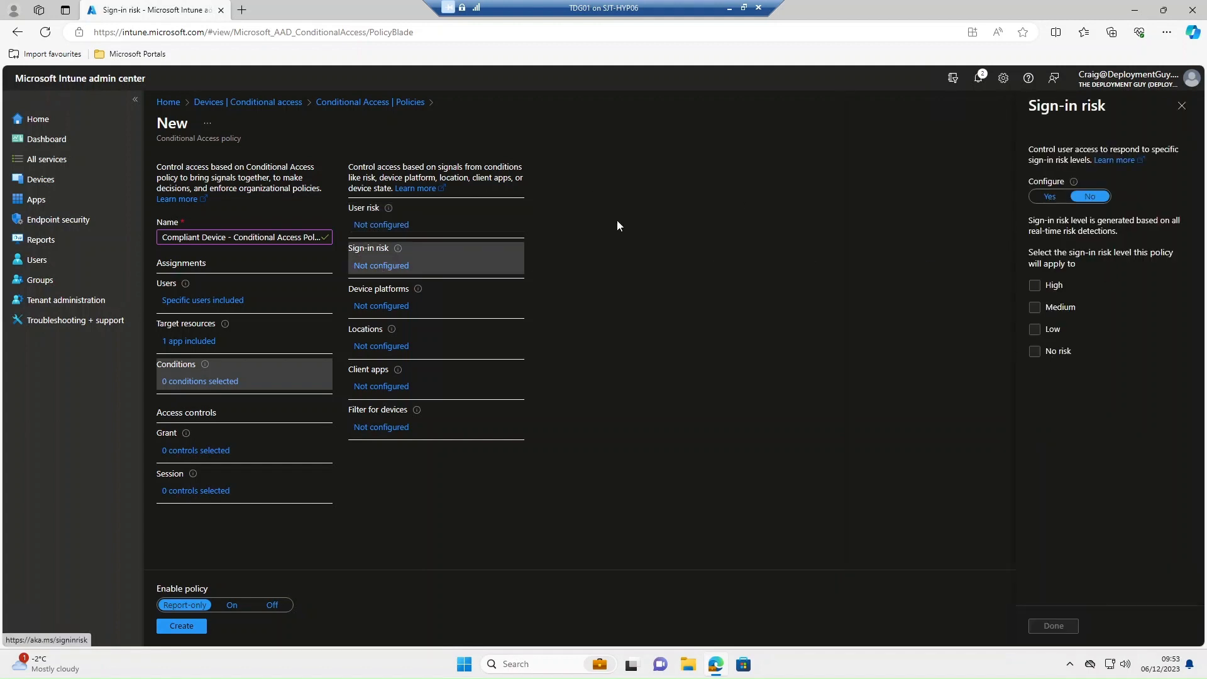
click(391, 305)
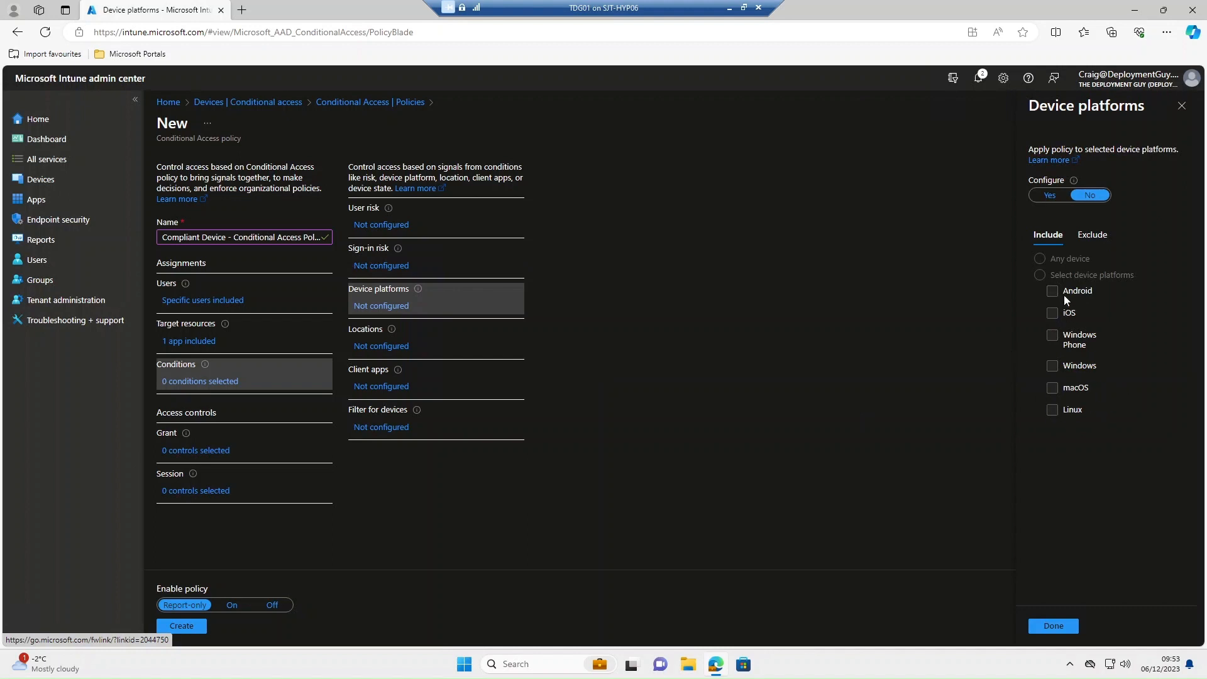
click(390, 346)
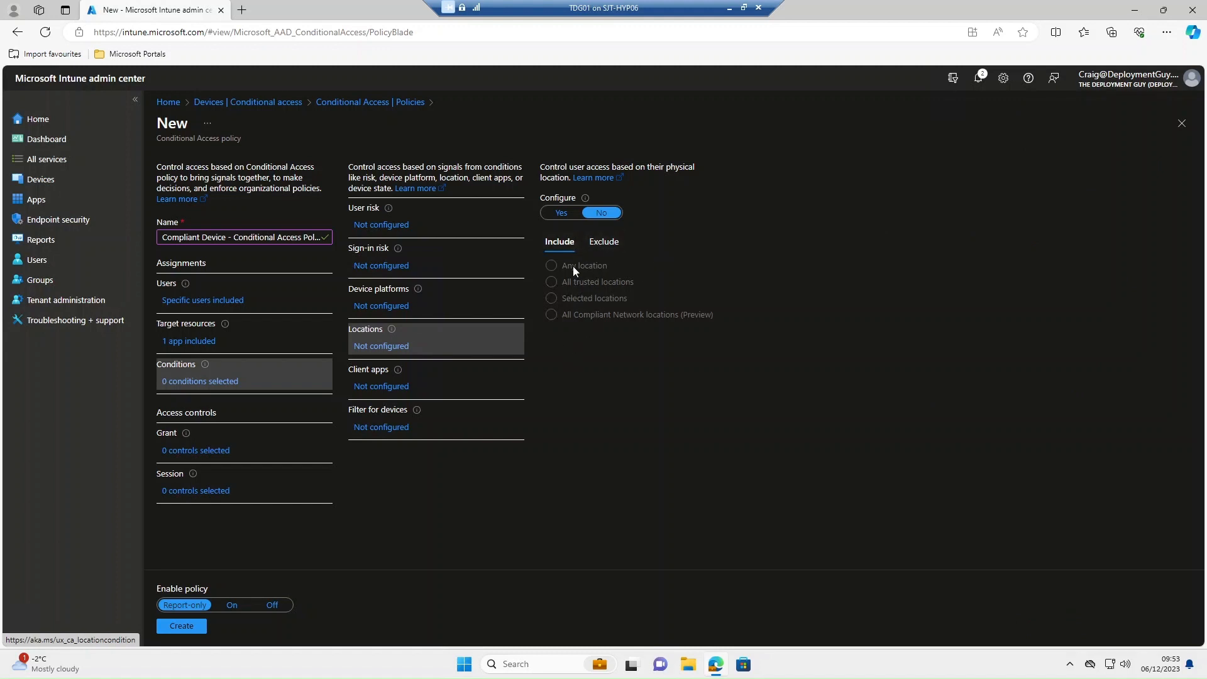
click(183, 453)
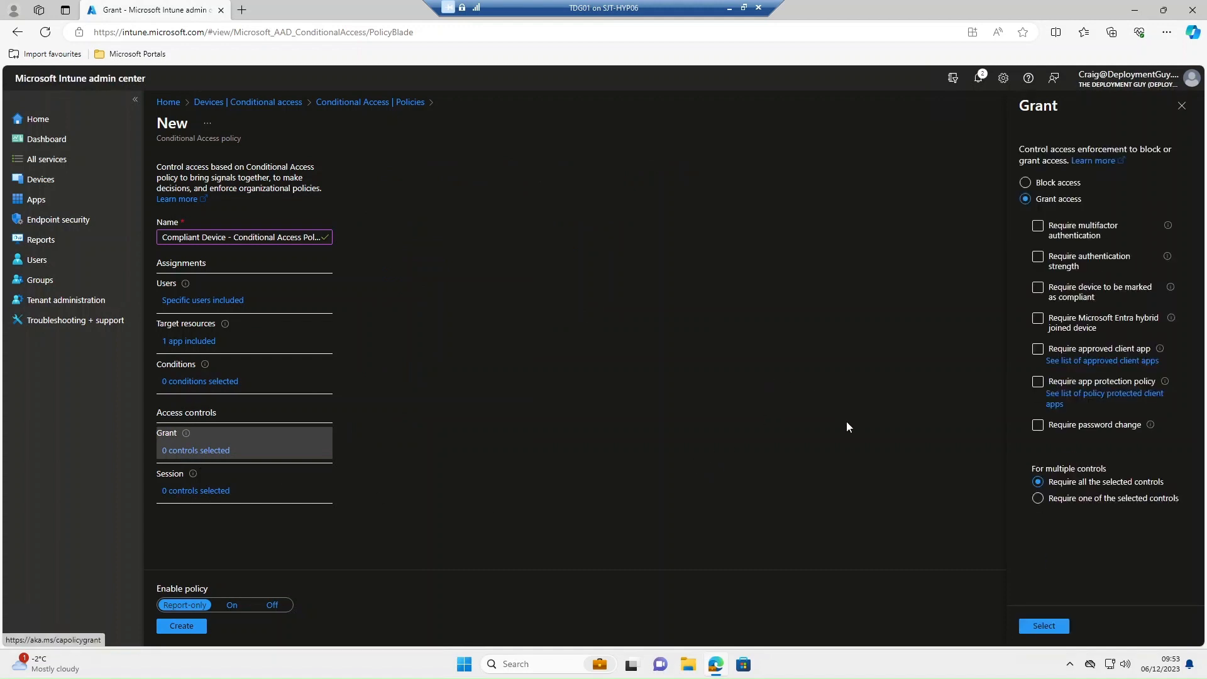
Step: Grant access only to devices marked compliant, set Enable policy to On, and create the policy
click(1039, 290)
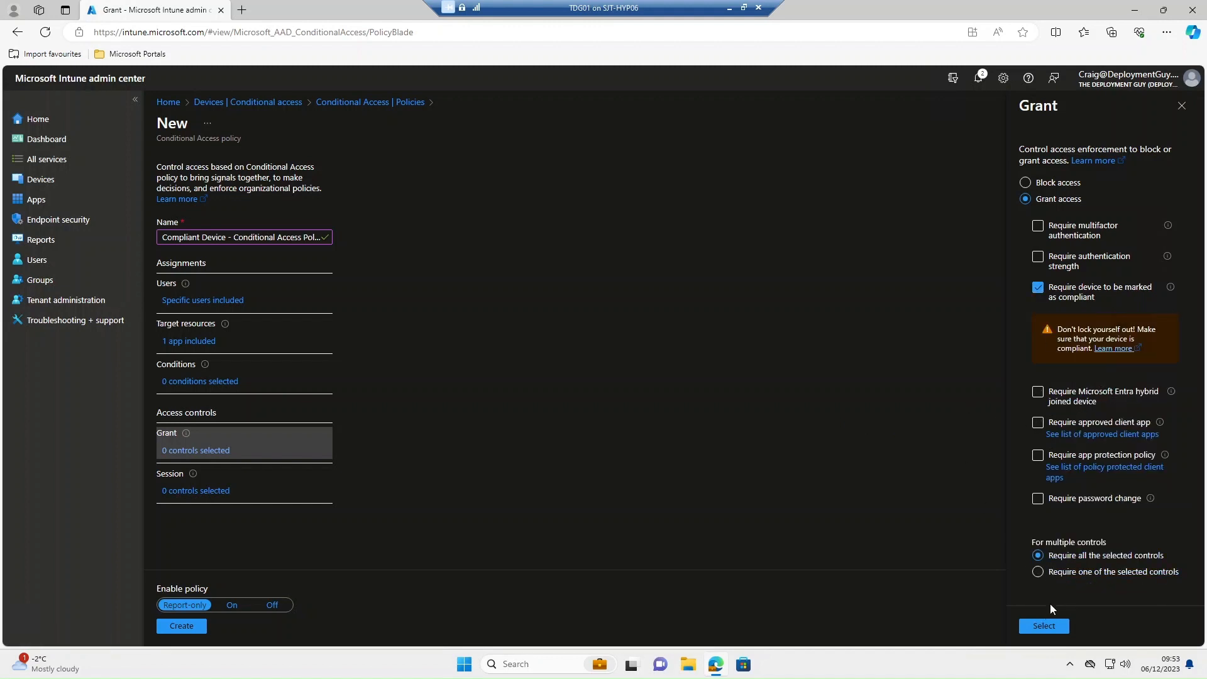
click(1044, 626)
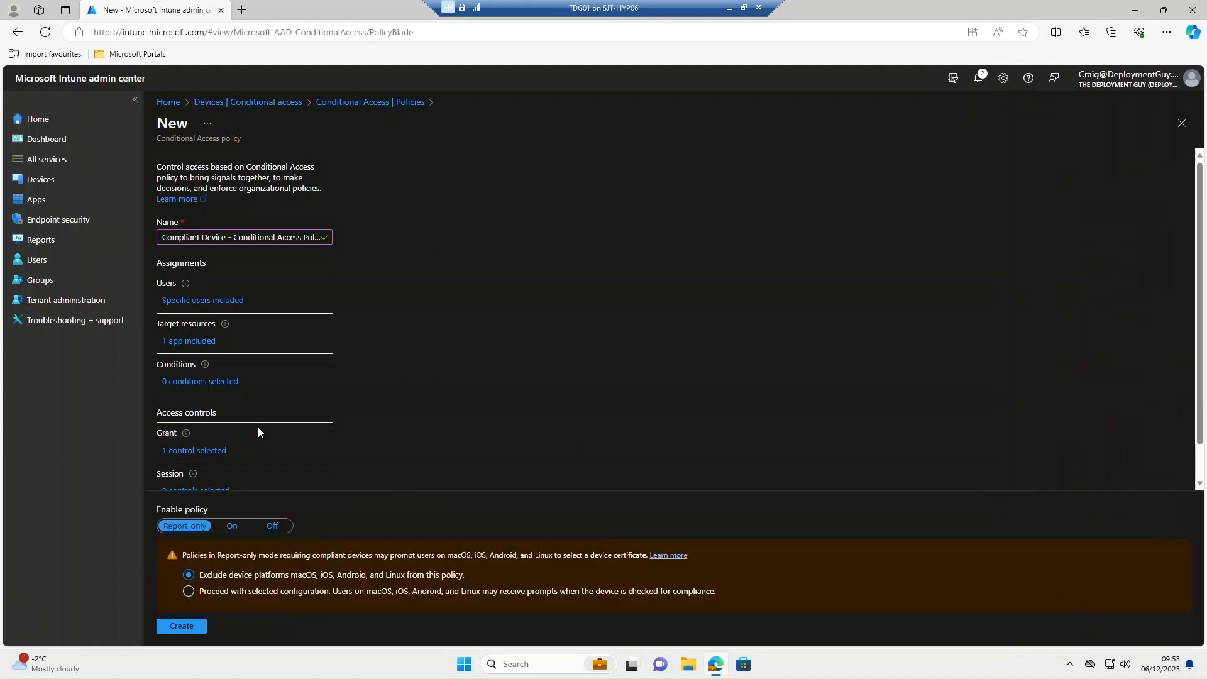
scroll(258, 429, down, 1)
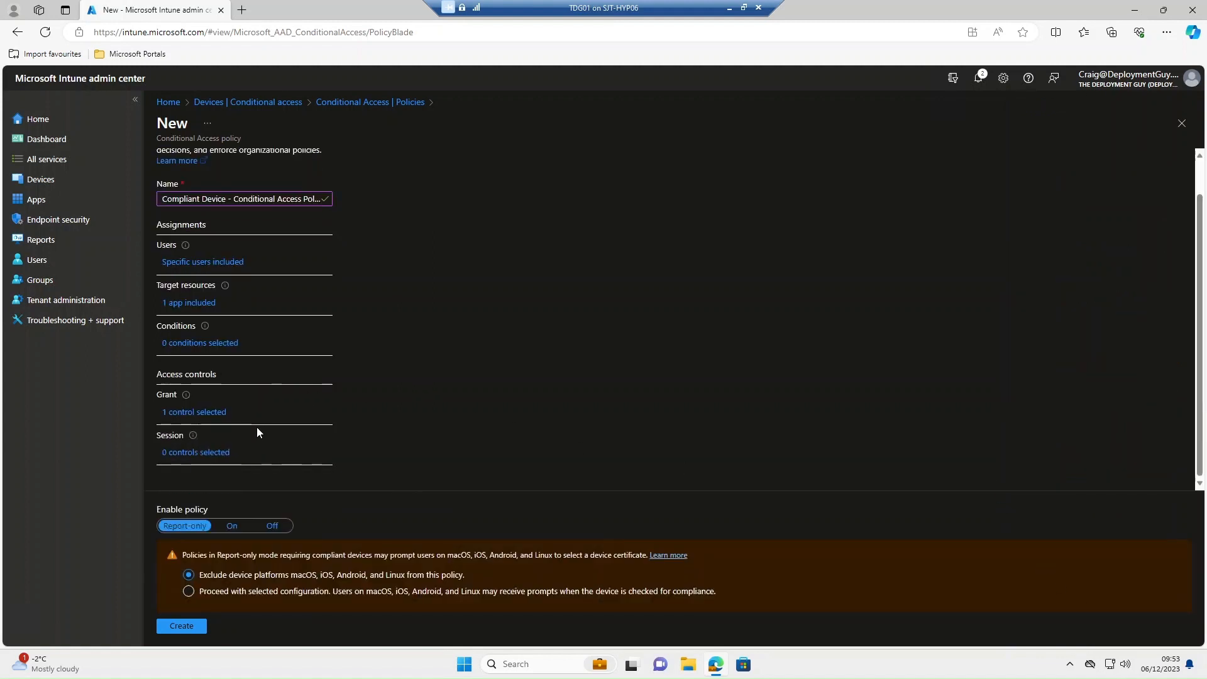
click(230, 529)
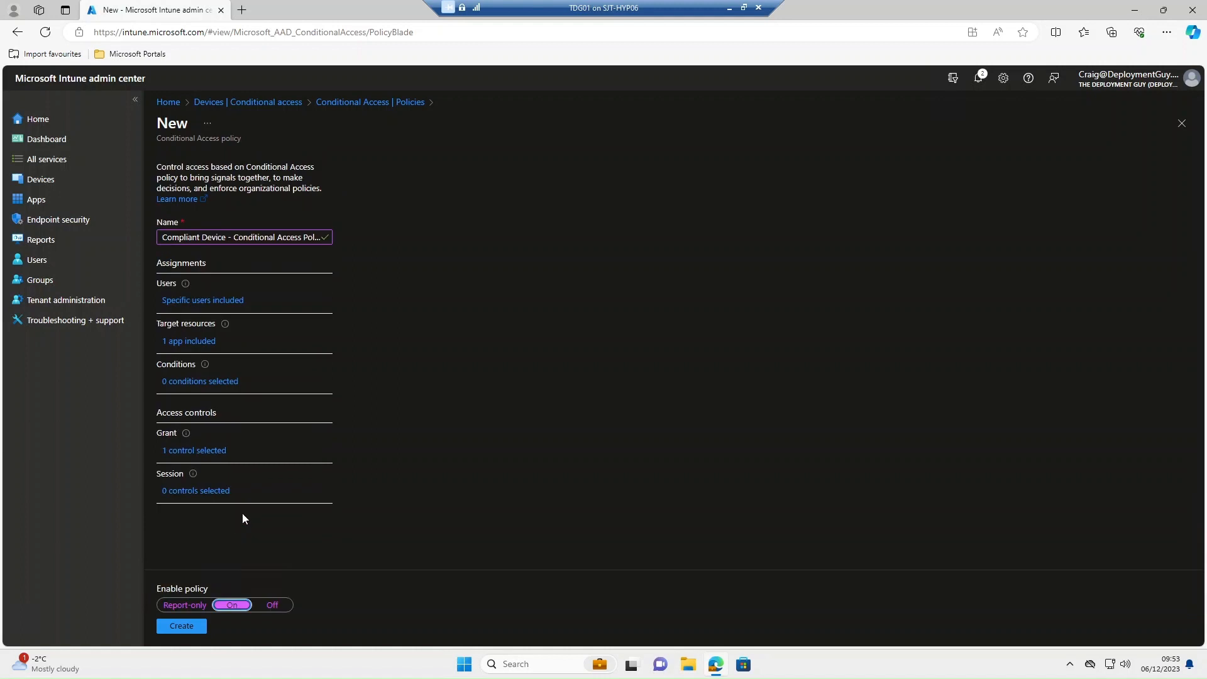
click(183, 626)
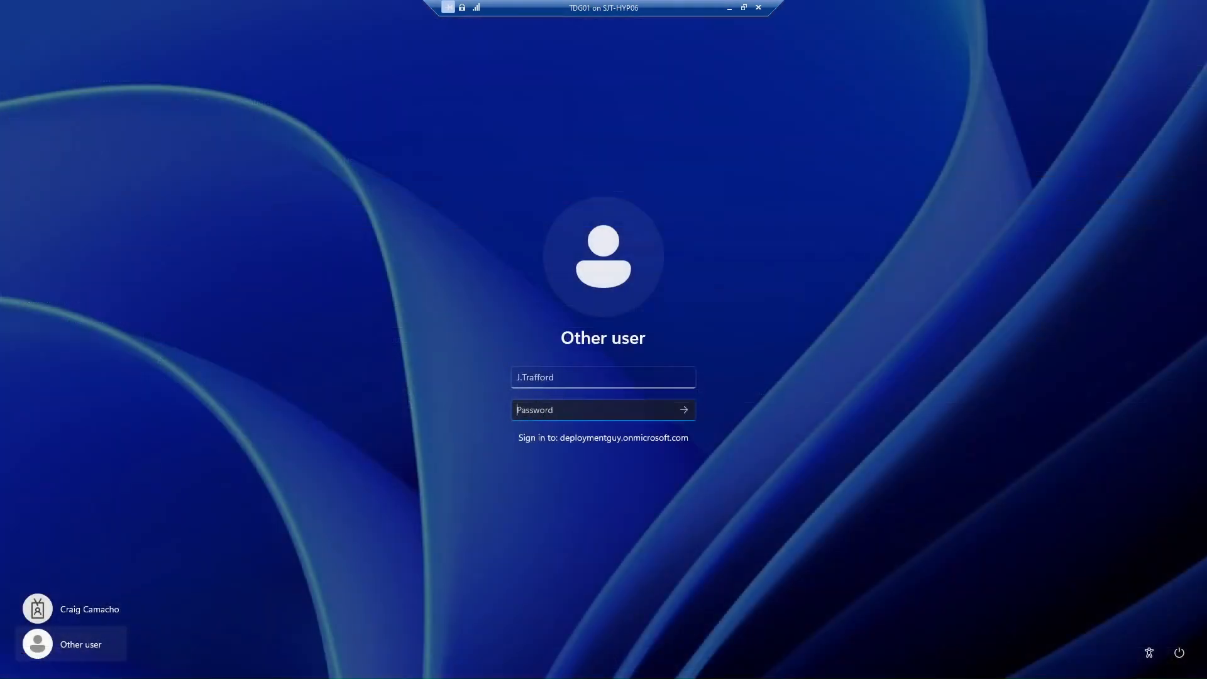
Step: Sign in to the noncompliant Windows 11 device with the test user's password
text(Password●●●●●)
key(Return)
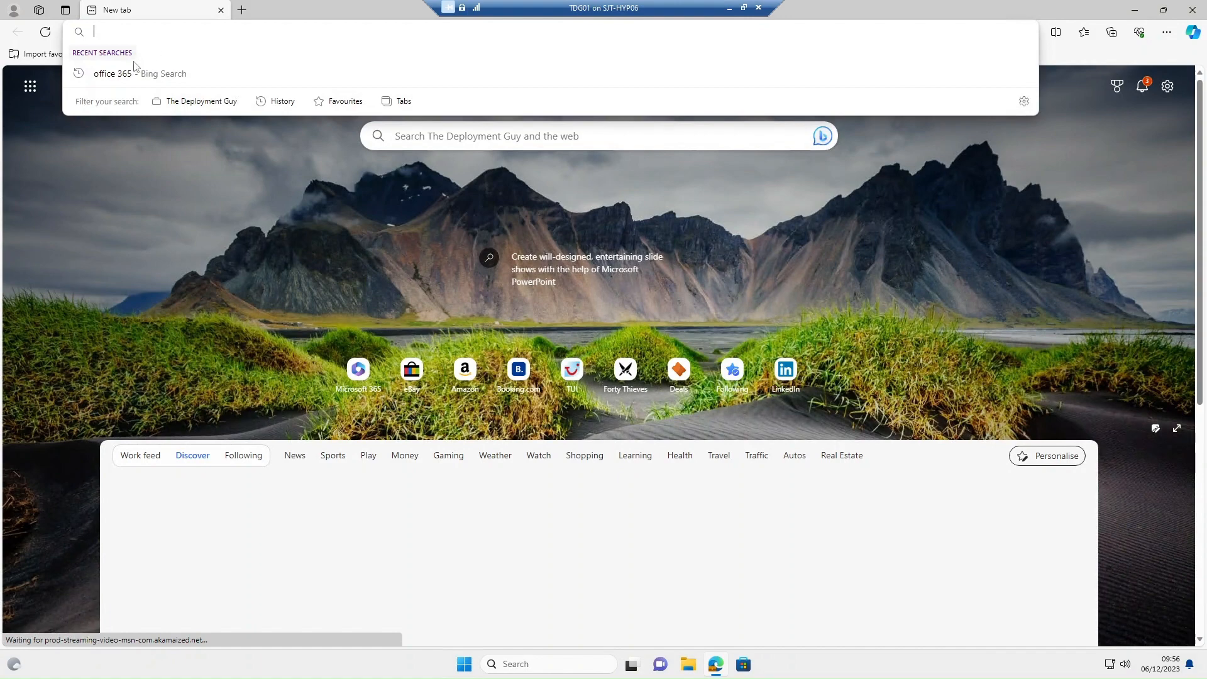
Step: Open the Office 365 login result from a Bing search for office 365 and start signing in
click(107, 78)
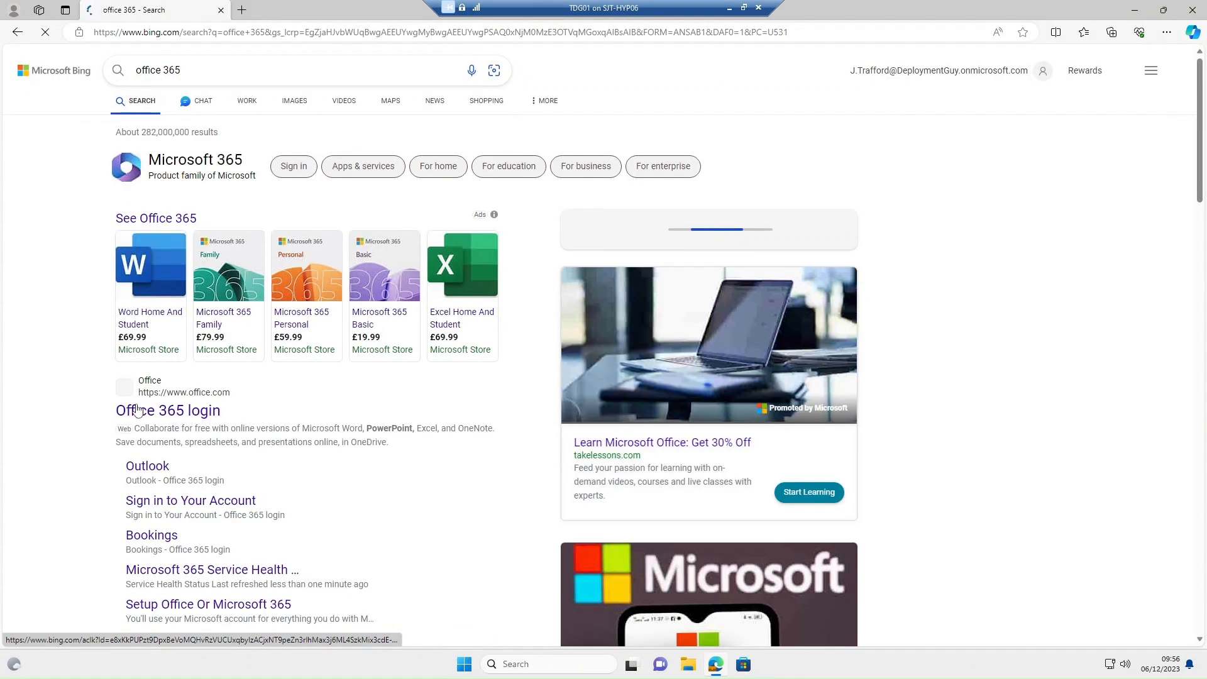
click(138, 412)
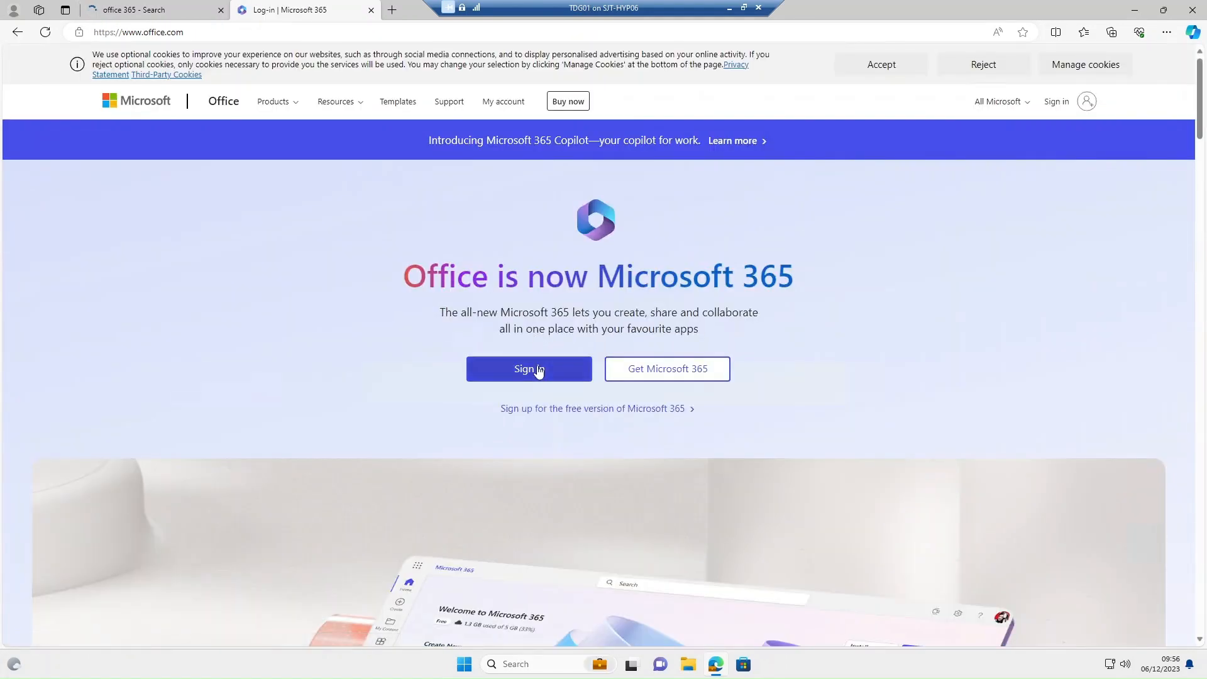
click(539, 370)
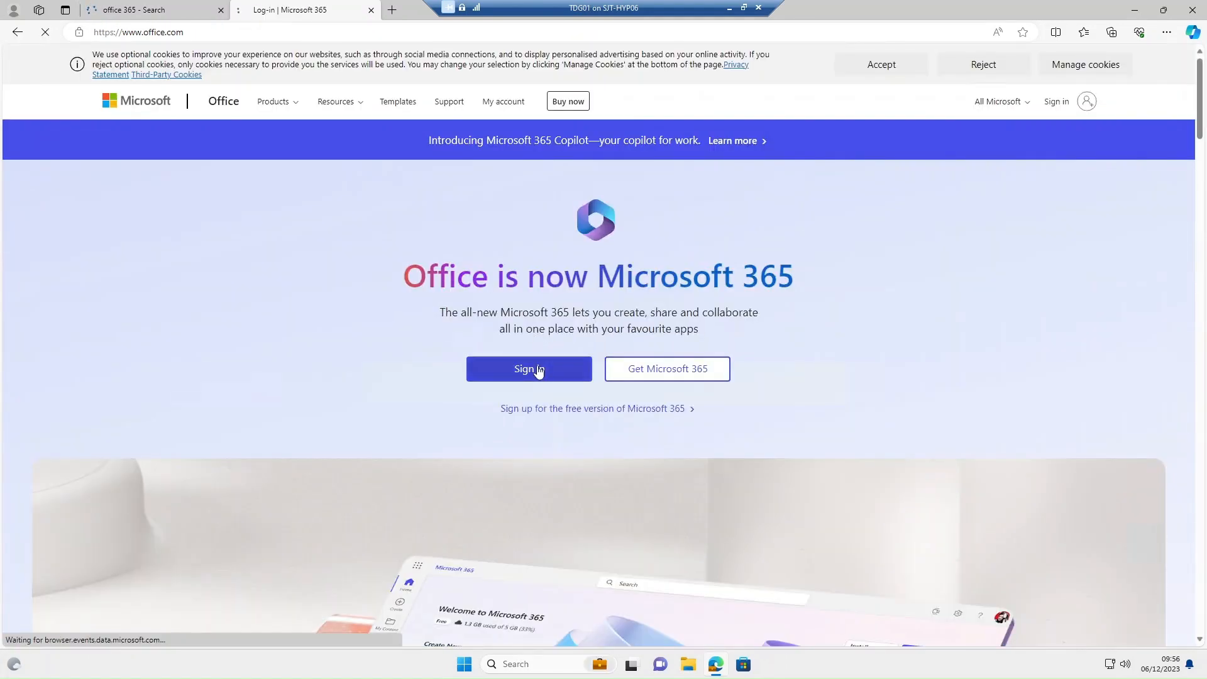